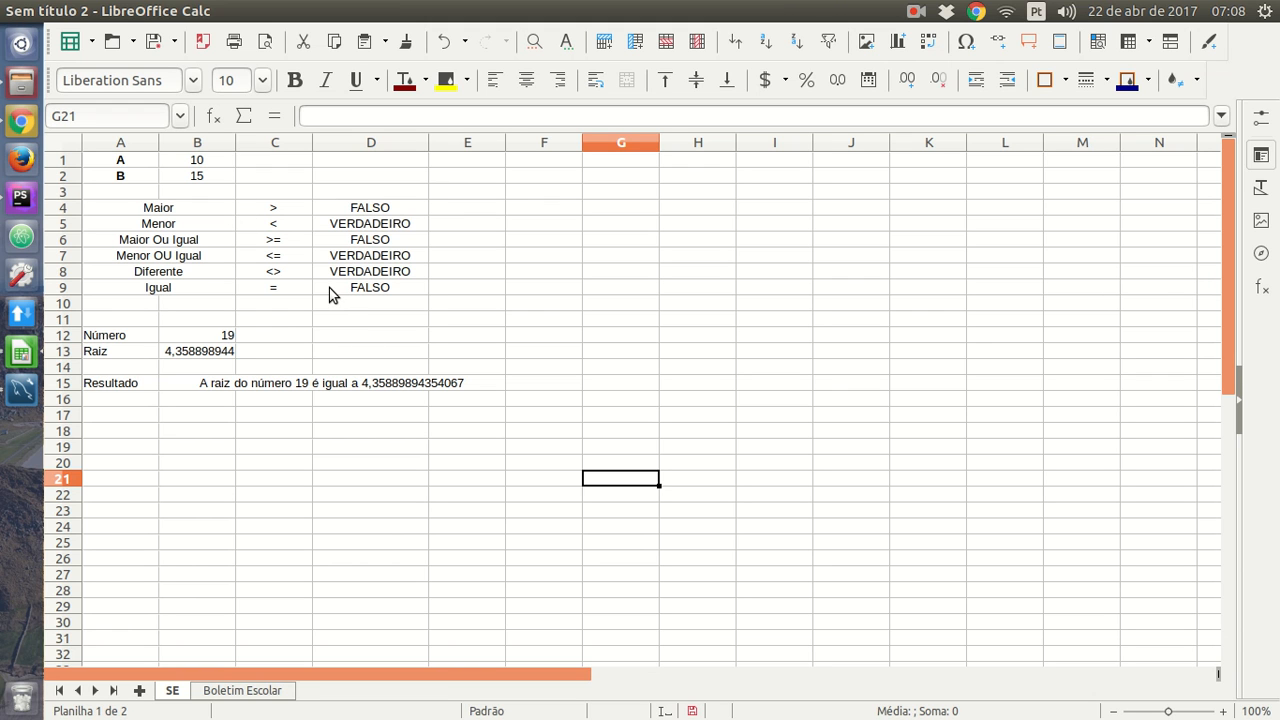
pyautogui.click(276, 210)
pyautogui.moveTo(278, 219); pyautogui.dragTo(274, 289)
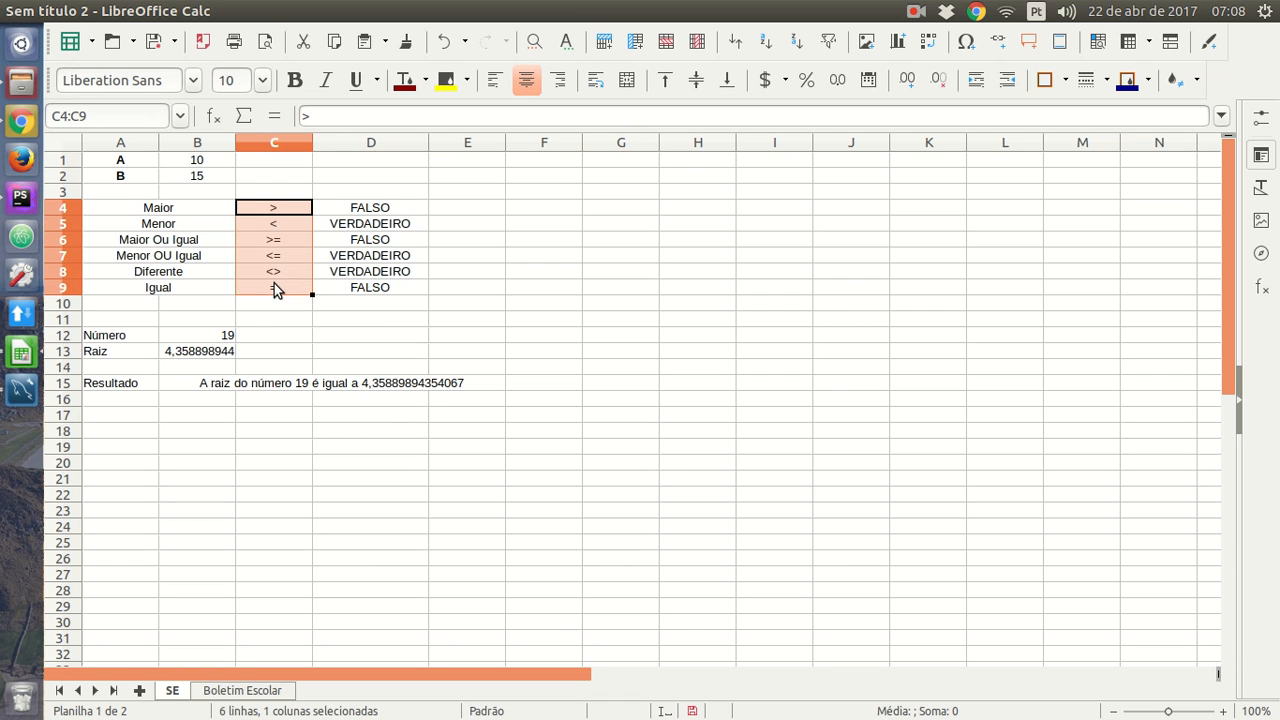
# Step: Enter the empty logical functions =E(), =OU() and =NÃO() in cells F5, F6 and F7
pyautogui.click(555, 225)
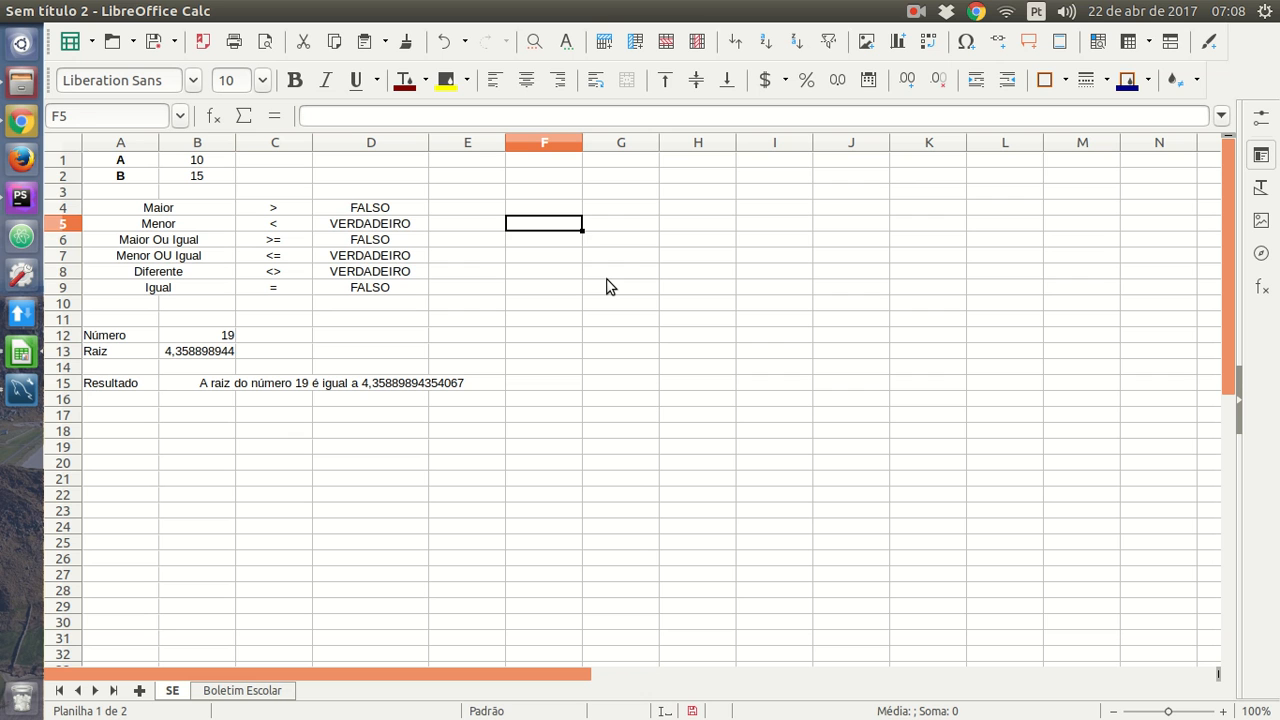
pyautogui.write('=e(')
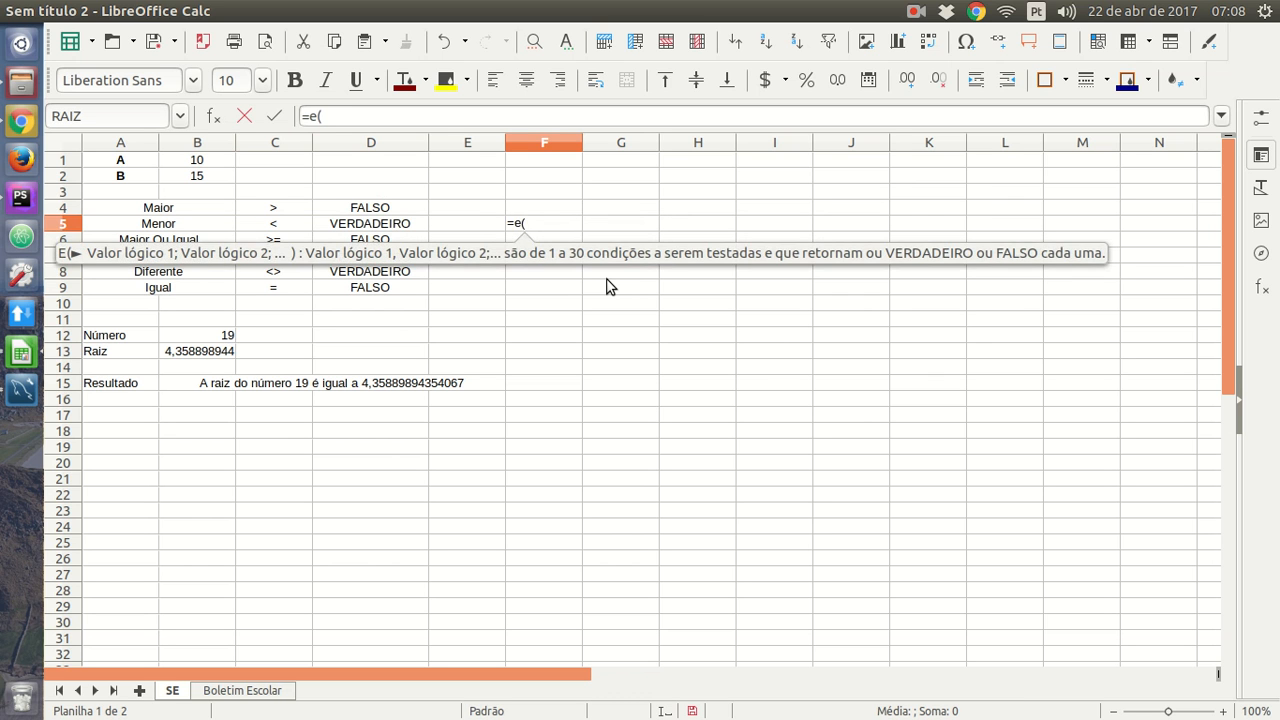
pyautogui.write(')')
pyautogui.press('Return')
pyautogui.write('=OU()')
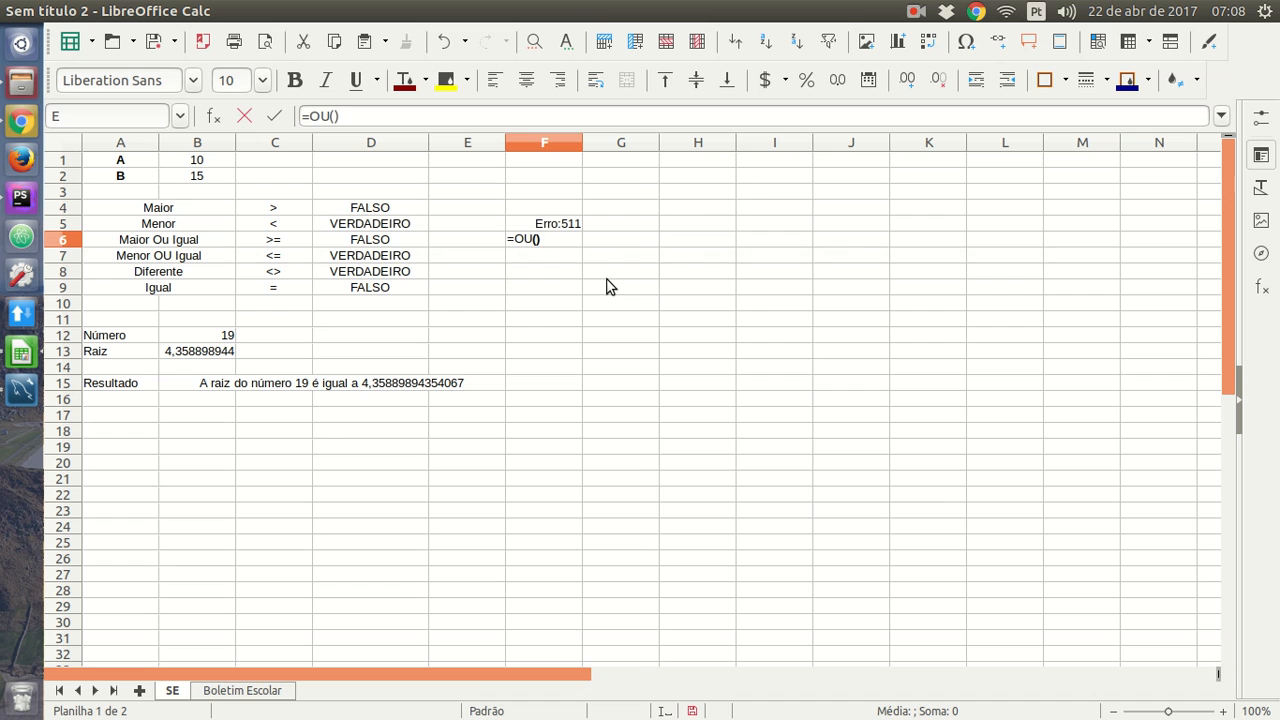
pyautogui.press('Return')
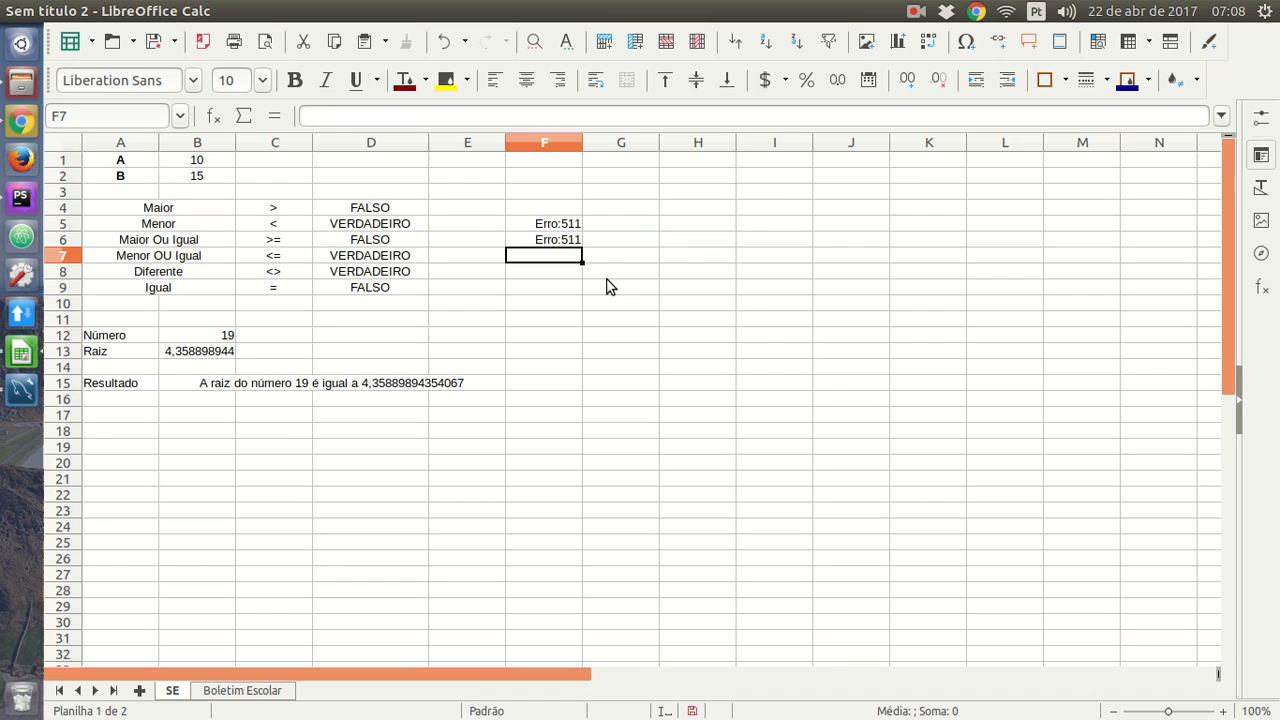
pyautogui.write('=Não()')
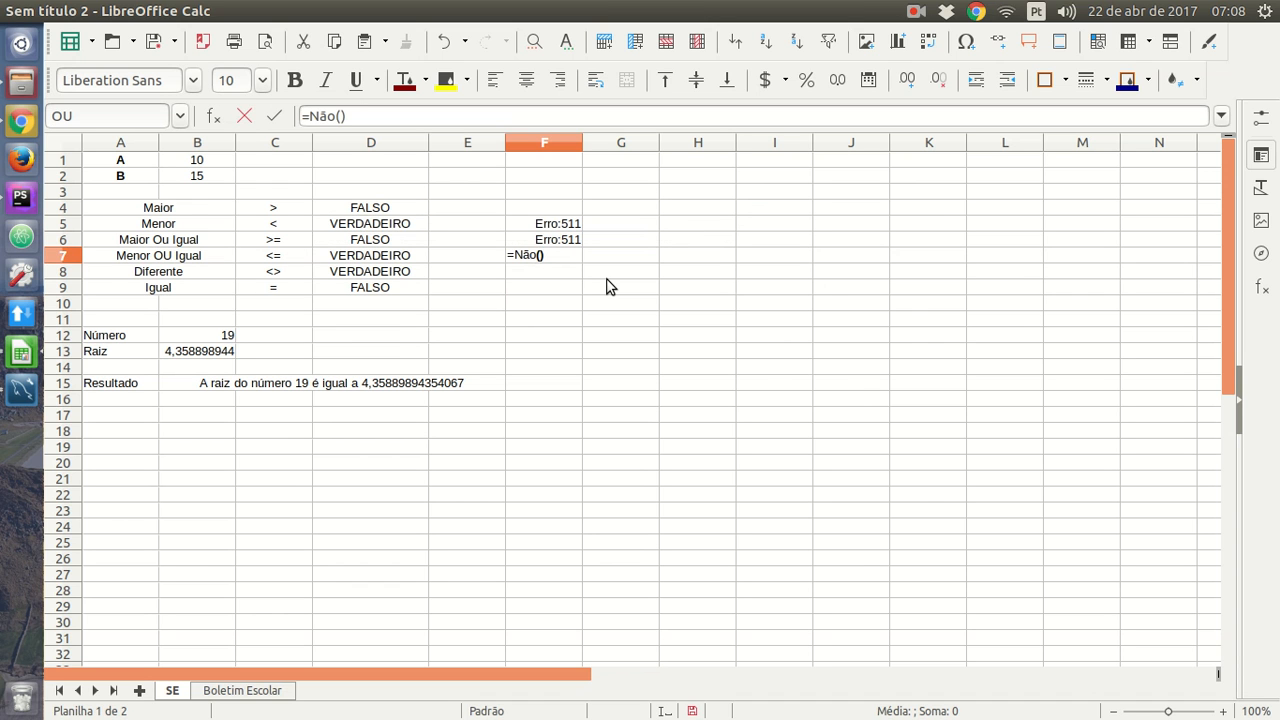
pyautogui.press('Return')
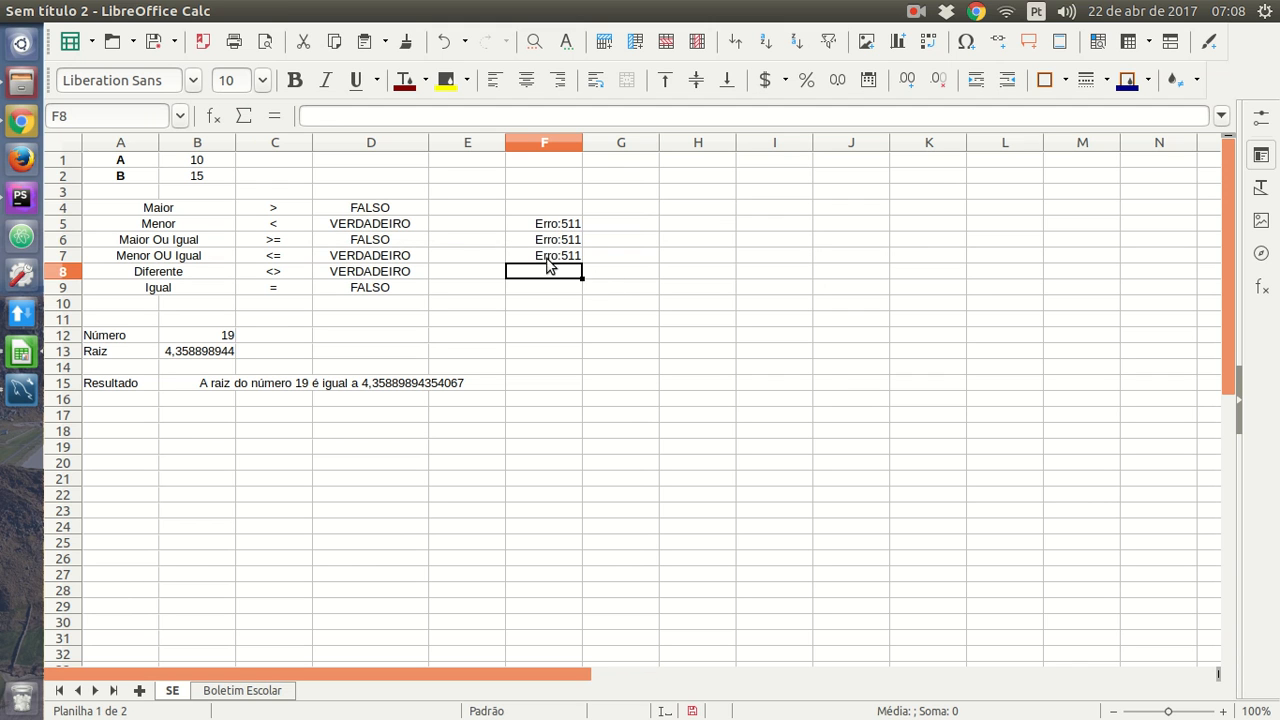
# Step: Add the condition 1=1 to the E function in F5 and widen column F to fit the result
pyautogui.doubleClick(566, 229)
pyautogui.click(527, 224)
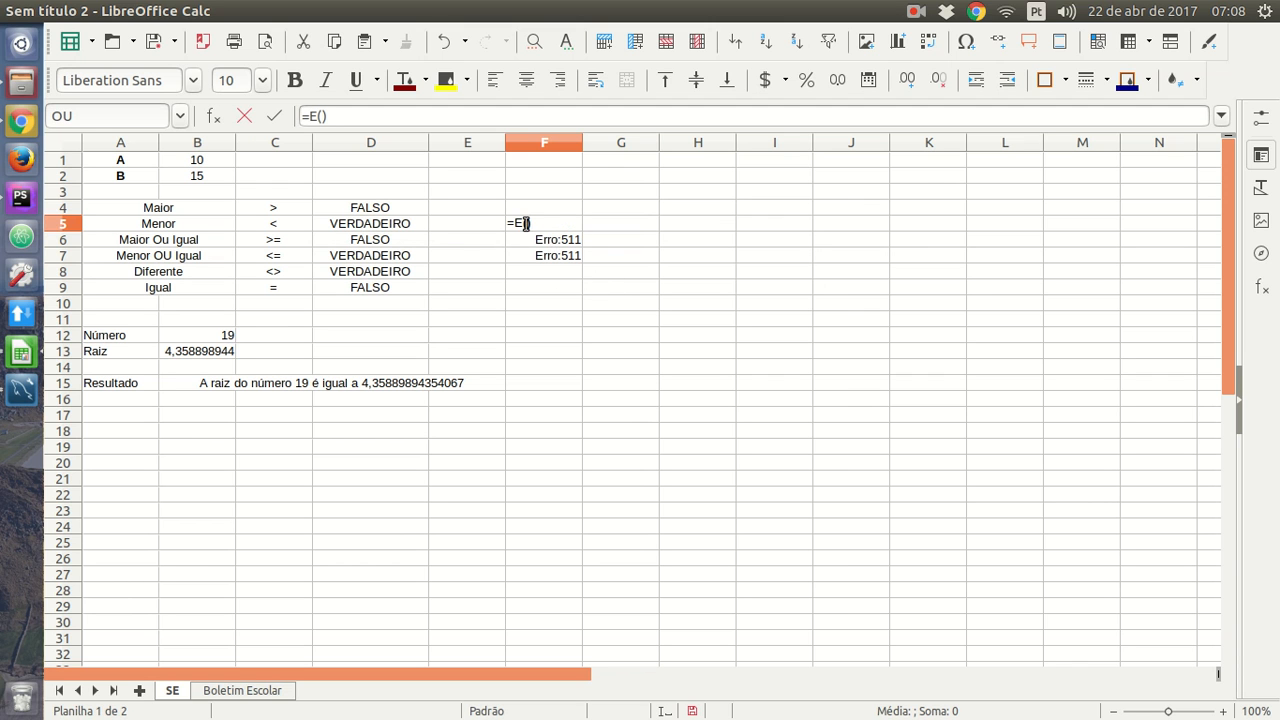
pyautogui.write('1=1')
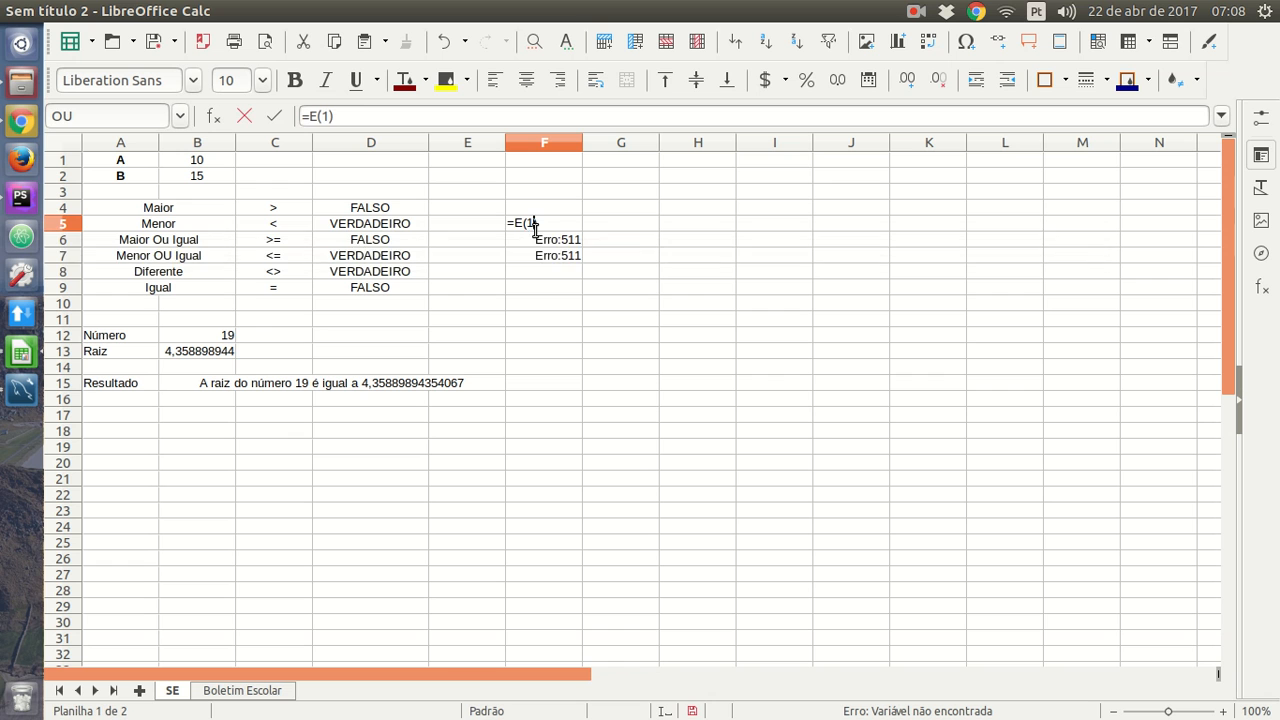
pyautogui.press('Return')
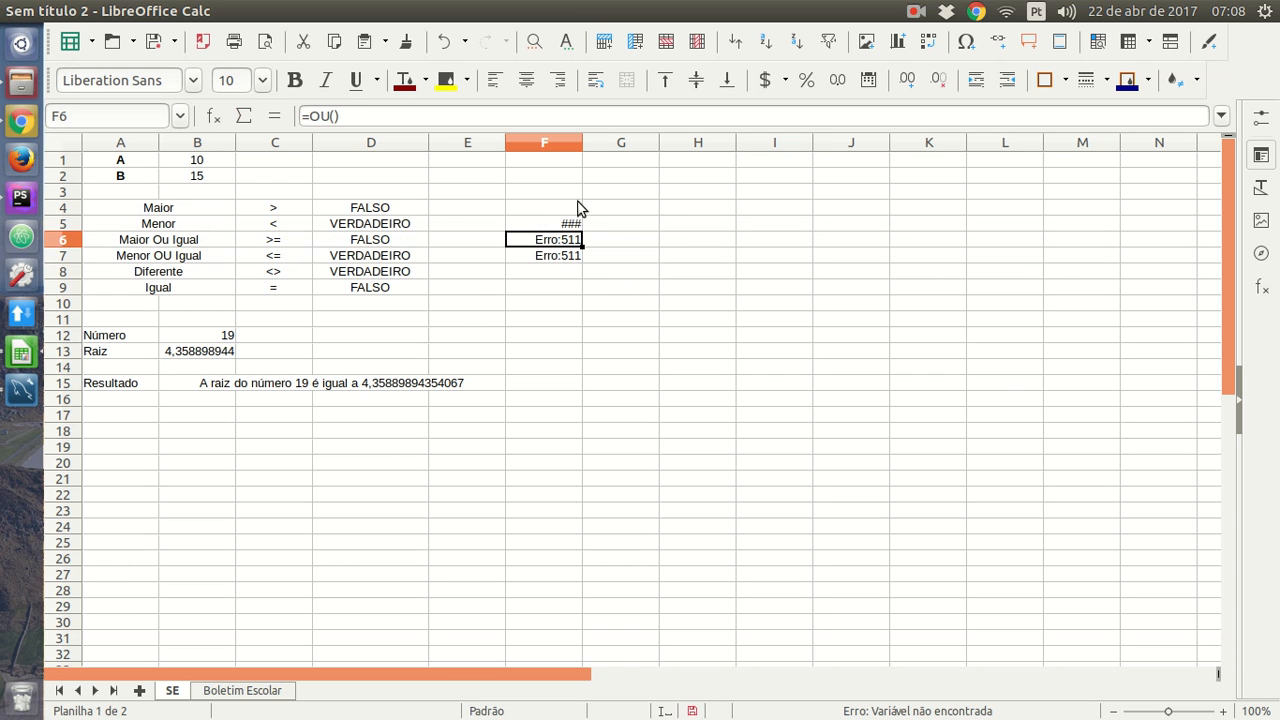
pyautogui.moveTo(583, 142); pyautogui.dragTo(662, 142)
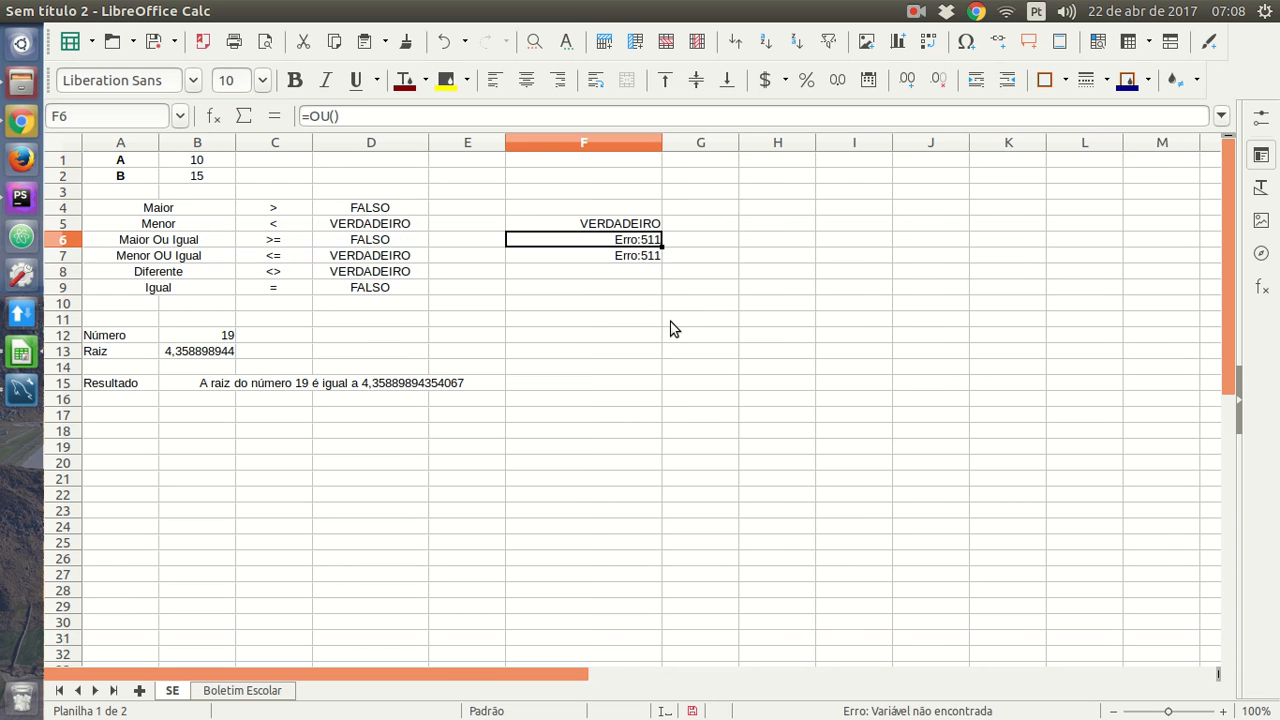
# Step: Complete the OU function in F6 with the two conditions 1=1 and 1=2
pyautogui.doubleClick(639, 244)
pyautogui.press('Left')
pyautogui.write('1=')
pyautogui.write('1;')
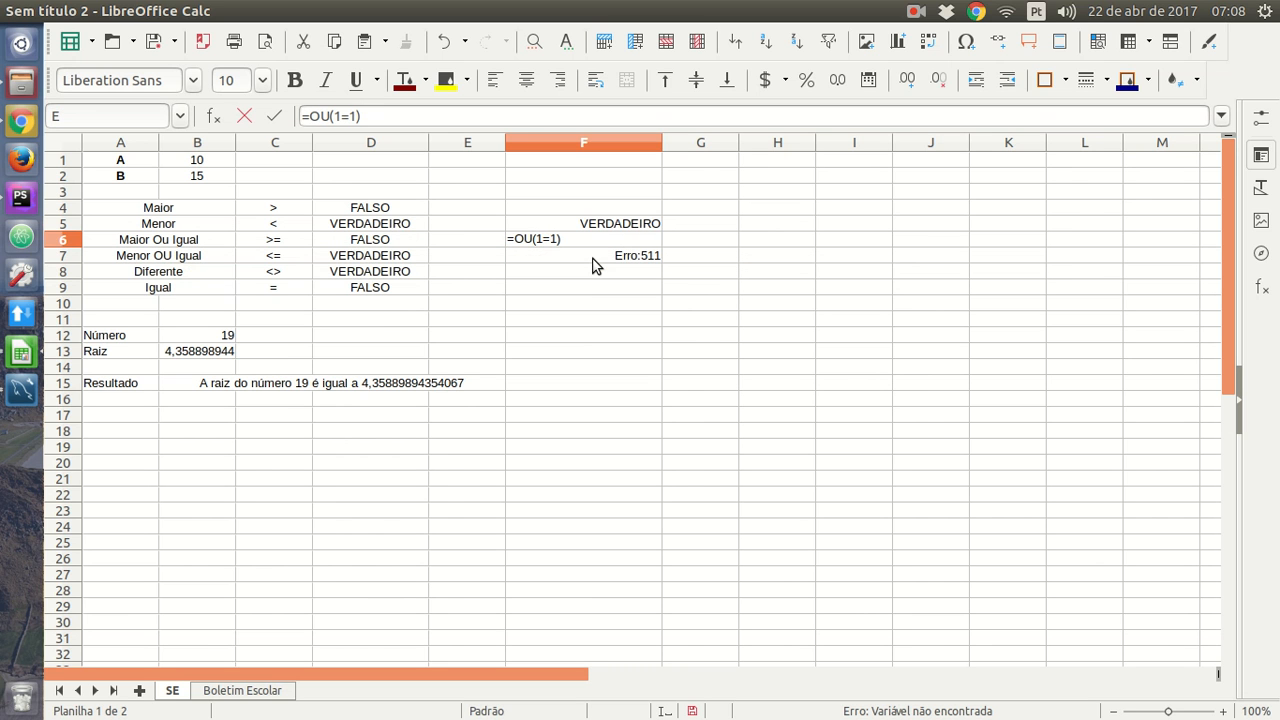
pyautogui.write('1=2')
pyautogui.press('Return')
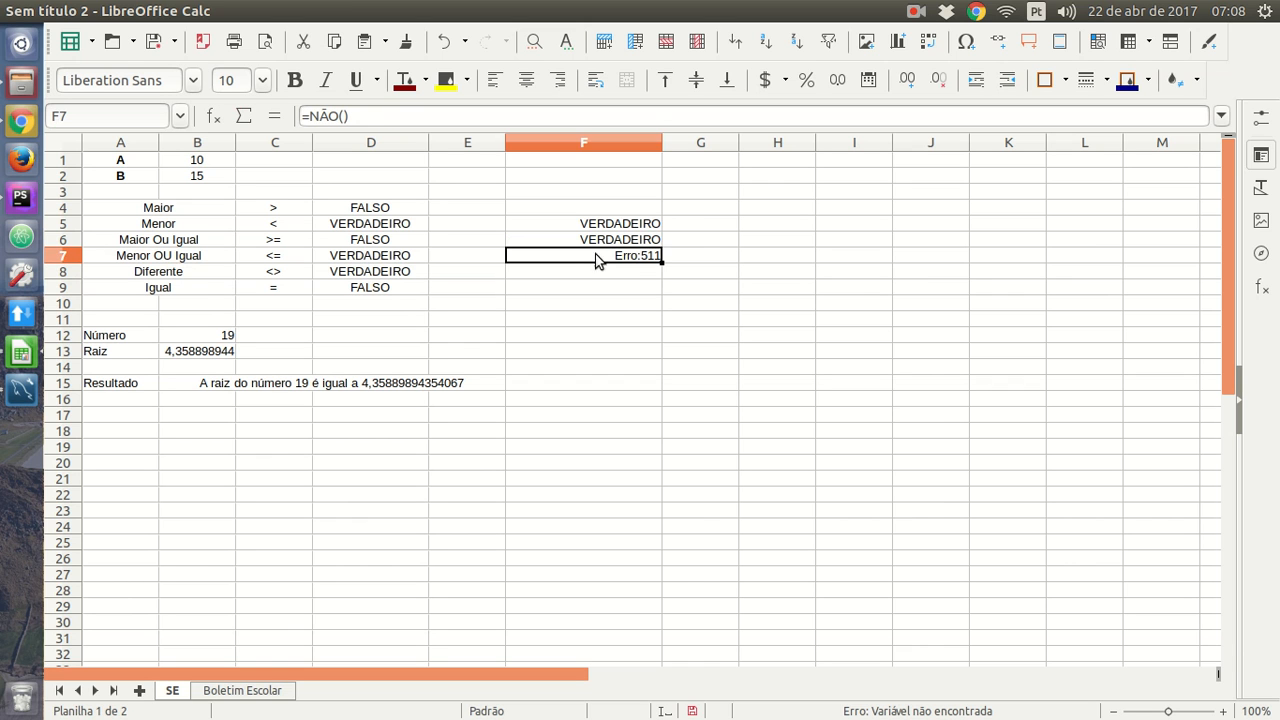
# Step: Complete the NÃO function in F7 with the condition 1=1
pyautogui.doubleClick(594, 255)
pyautogui.write('1=1')
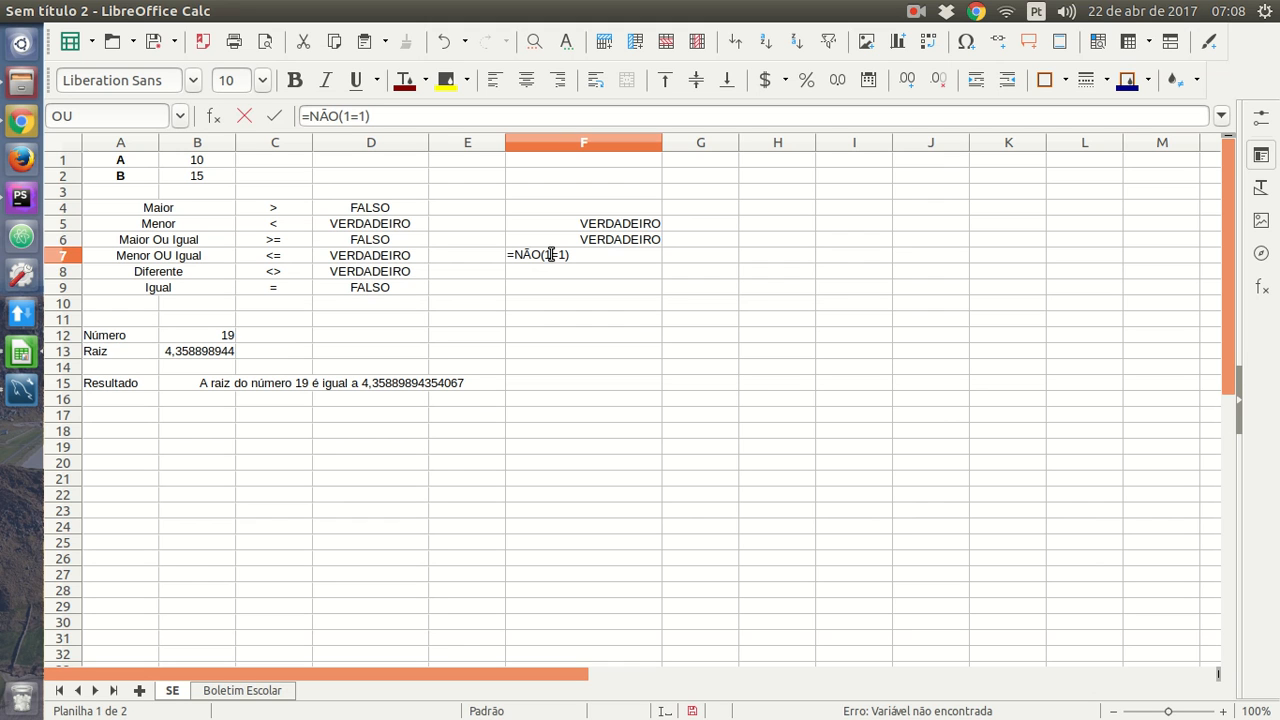
pyautogui.press('Return')
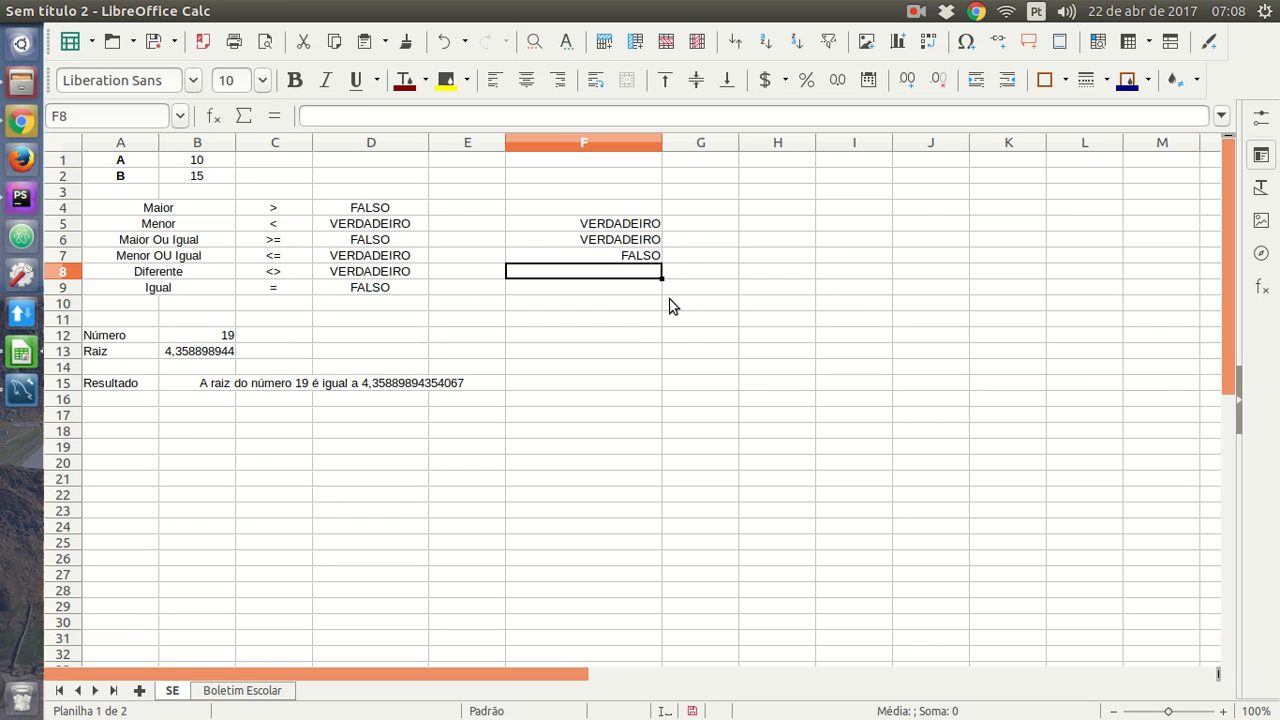
# Step: Enter the truth table headings A in H4 and B in I4, and centre cells H4:J4 horizontally
pyautogui.click(788, 212)
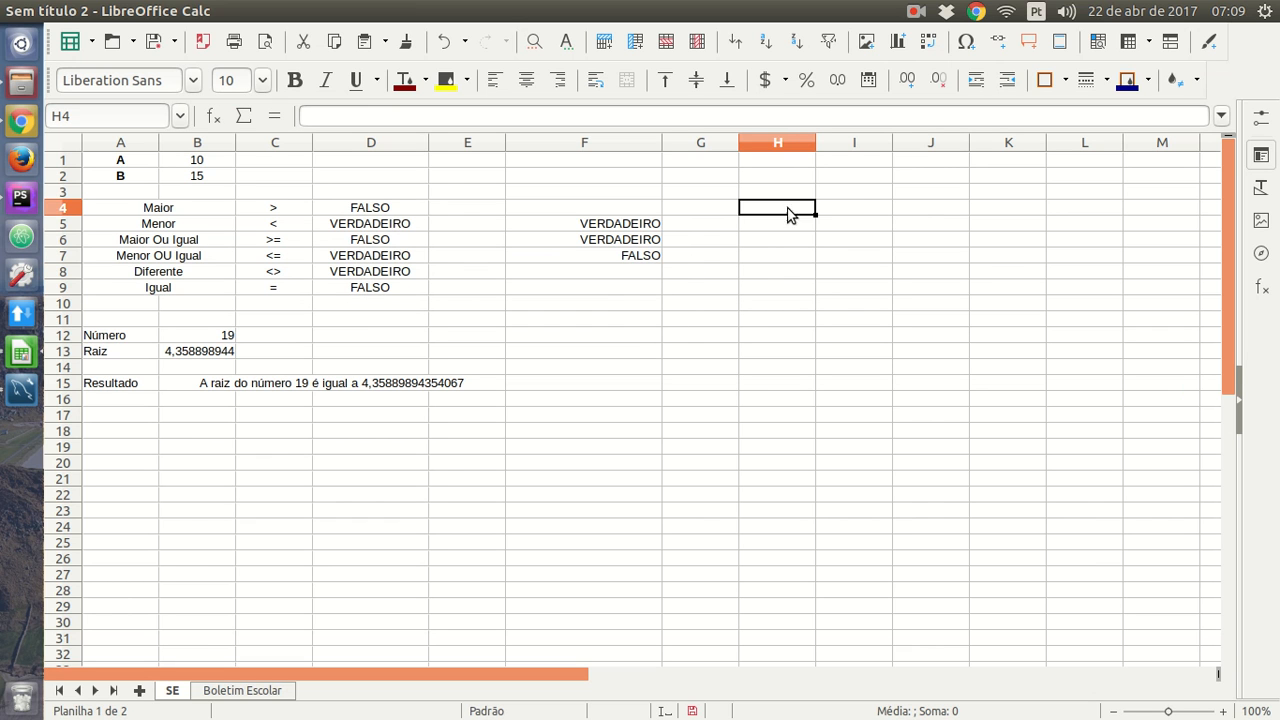
pyautogui.write('A')
pyautogui.click(853, 199)
pyautogui.write('B')
pyautogui.press('Tab')
pyautogui.press('Left')
pyautogui.press('Left')
pyautogui.hotkey('shift', 'Right')
pyautogui.hotkey('shift', 'Right')
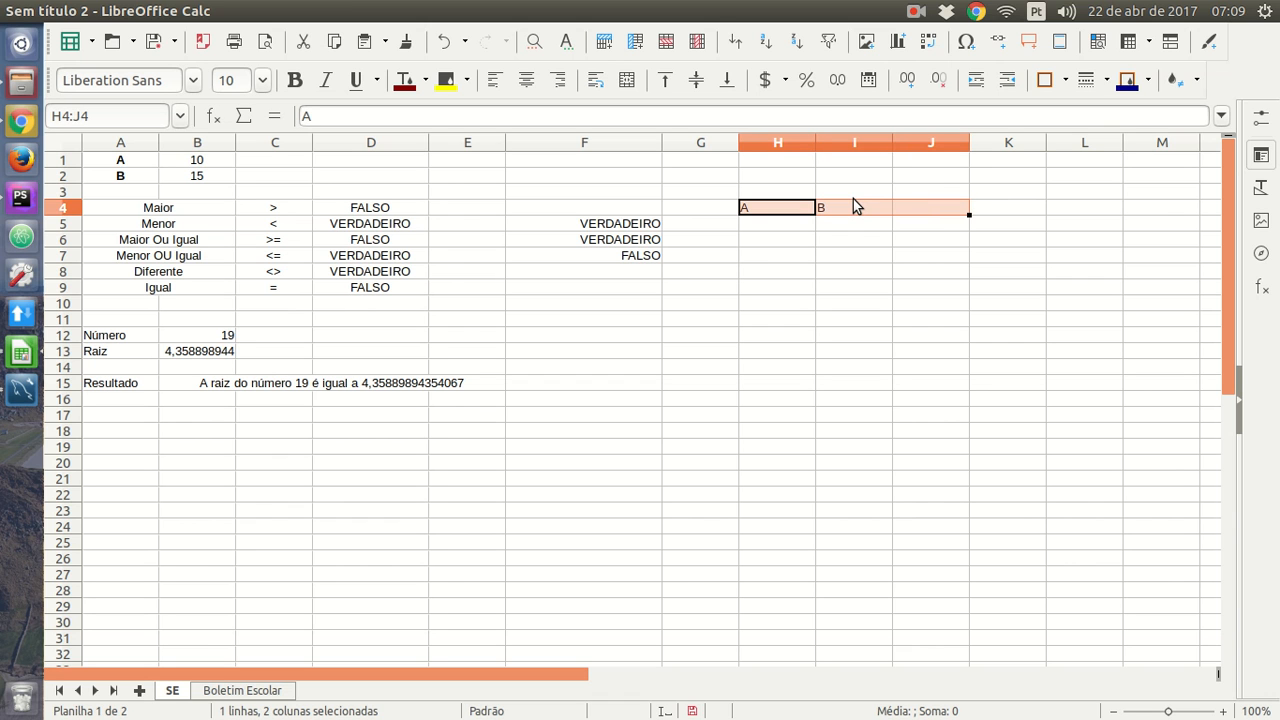
pyautogui.click(546, 84)
pyautogui.click(527, 82)
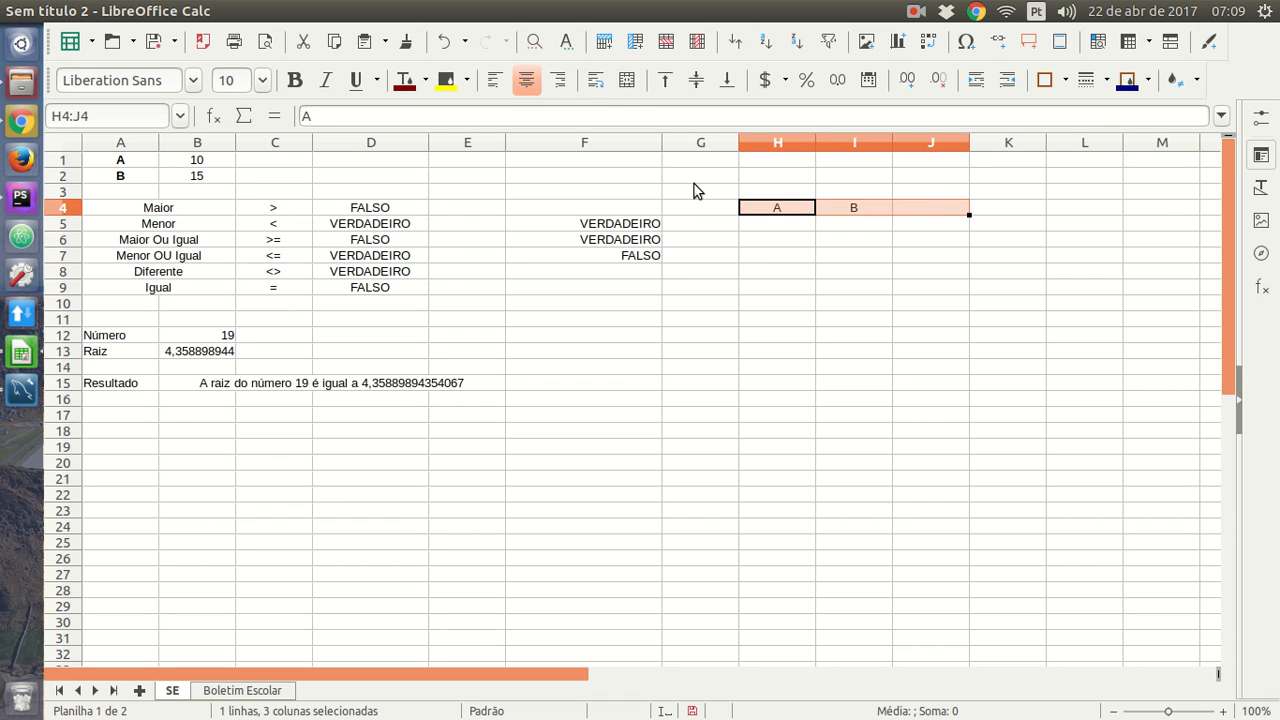
# Step: Enter the heading "A e B" in cell J4
pyautogui.click(910, 251)
pyautogui.click(923, 209)
pyautogui.write('A ')
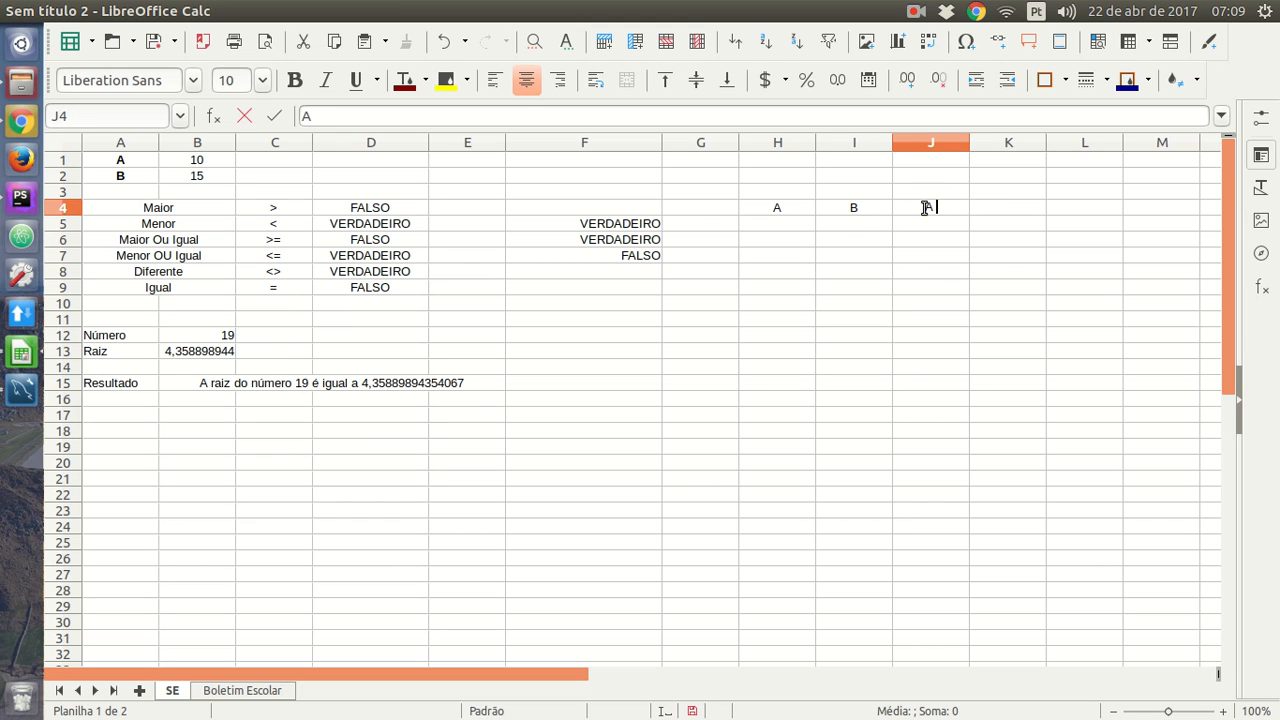
pyautogui.write('e B')
pyautogui.press('Return')
# Step: Enter VERDADEIRO in H5 under heading A and widen columns H and I to fit the value
pyautogui.press('Left')
pyautogui.press('Left')
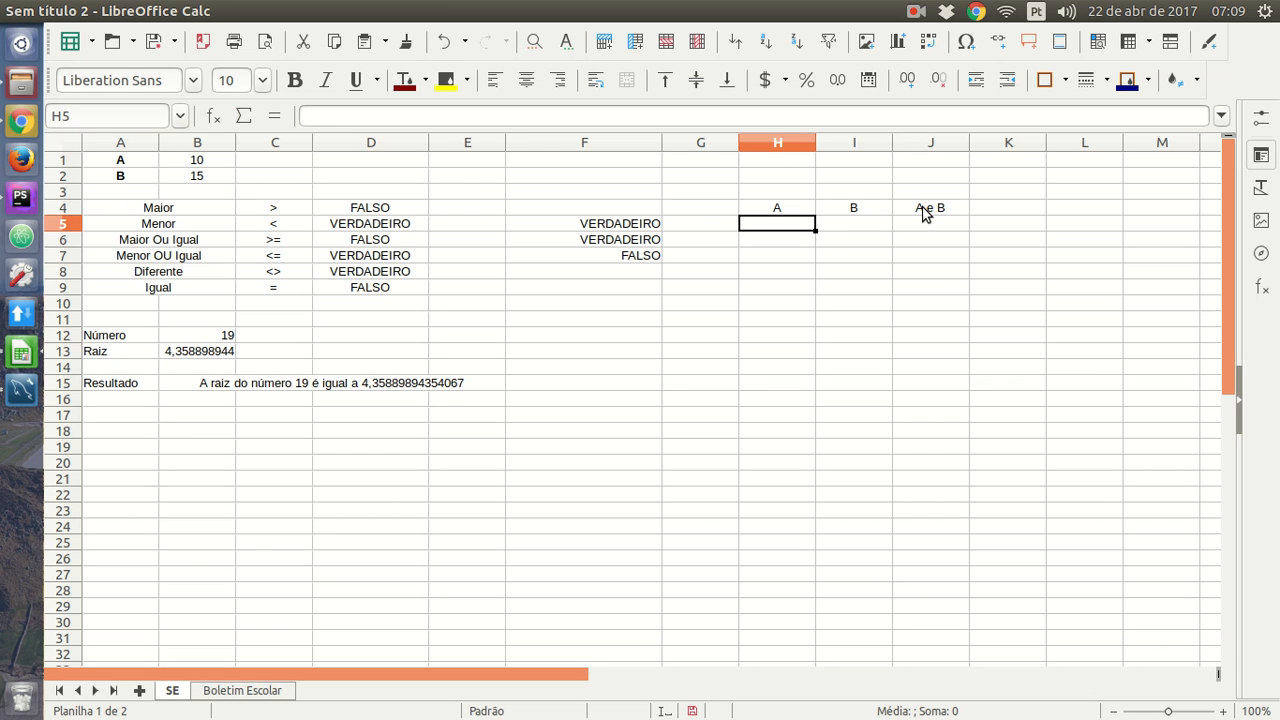
pyautogui.write('VE')
pyautogui.write('RDES')
pyautogui.press('BackSpace')
pyautogui.press('BackSpace')
pyautogui.write('ADEIRO')
pyautogui.press('Return')
pyautogui.press('Up')
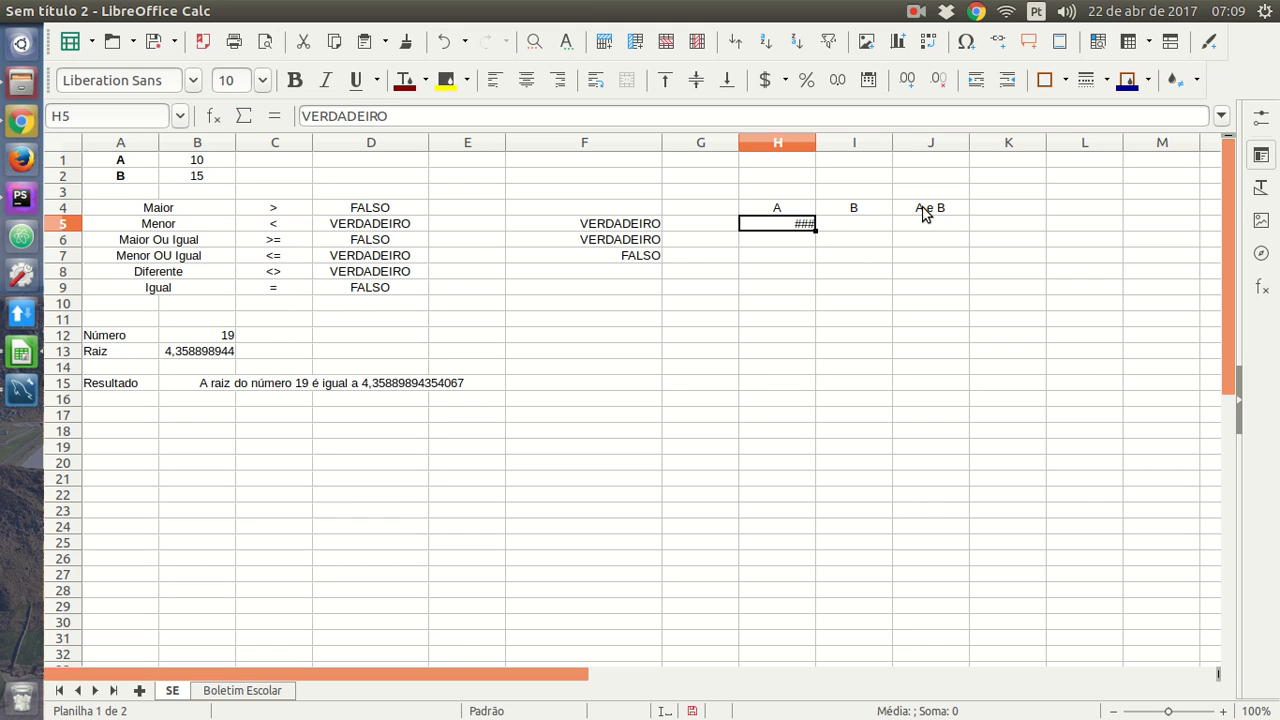
pyautogui.moveTo(816, 145); pyautogui.dragTo(963, 145)
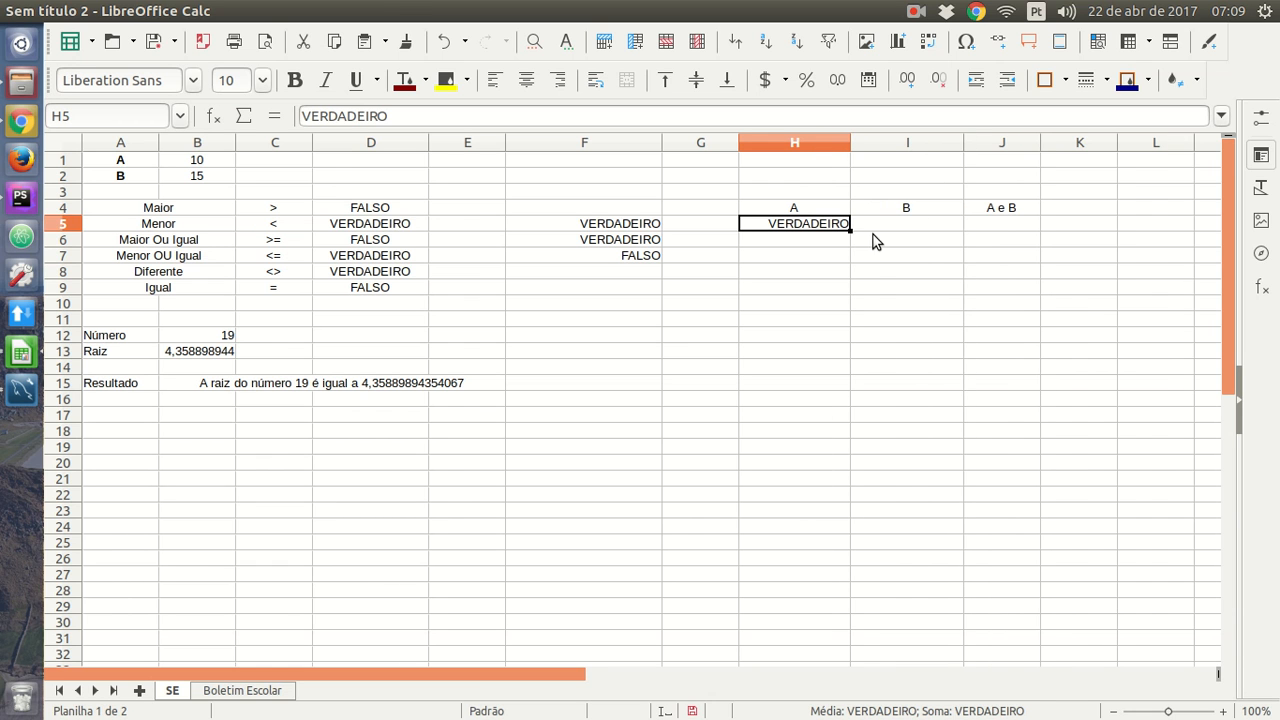
# Step: Copy the VERDADEIRO value from H5 into cells H6, I5 and I7
pyautogui.hotkey('ctrl', 'c')
pyautogui.click(817, 243)
pyautogui.hotkey('ctrl', 'v')
pyautogui.click(917, 238)
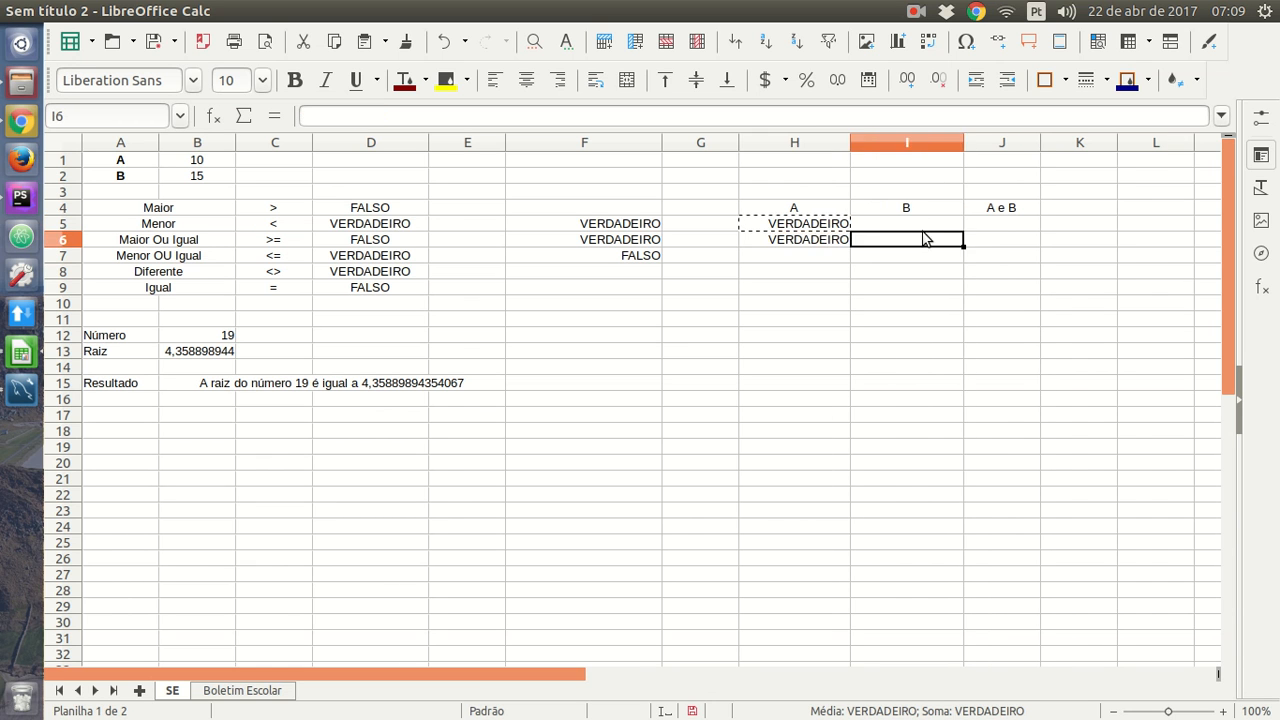
pyautogui.press('Up')
pyautogui.hotkey('ctrl', 'v')
pyautogui.click(917, 254)
pyautogui.hotkey('ctrl', 'v')
# Step: Enter FALSO in H7 and copy it into cells H8, I8 and I6
pyautogui.click(809, 255)
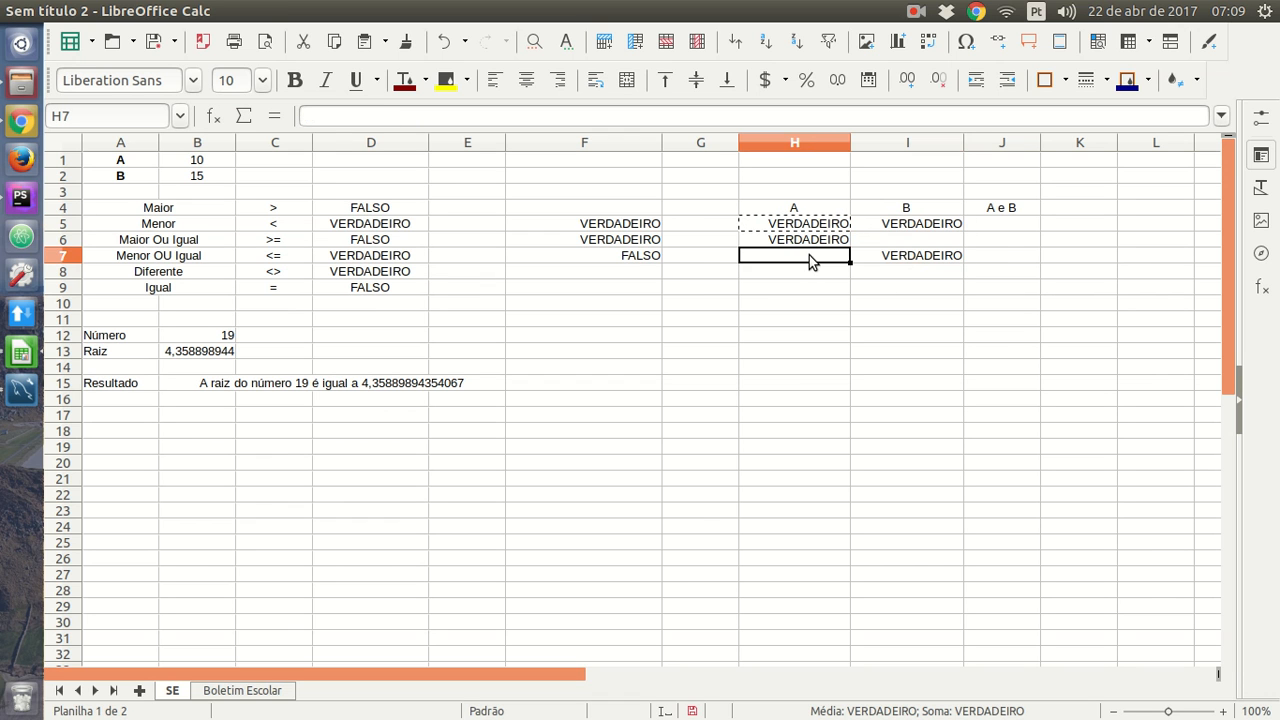
pyautogui.write('FALS')
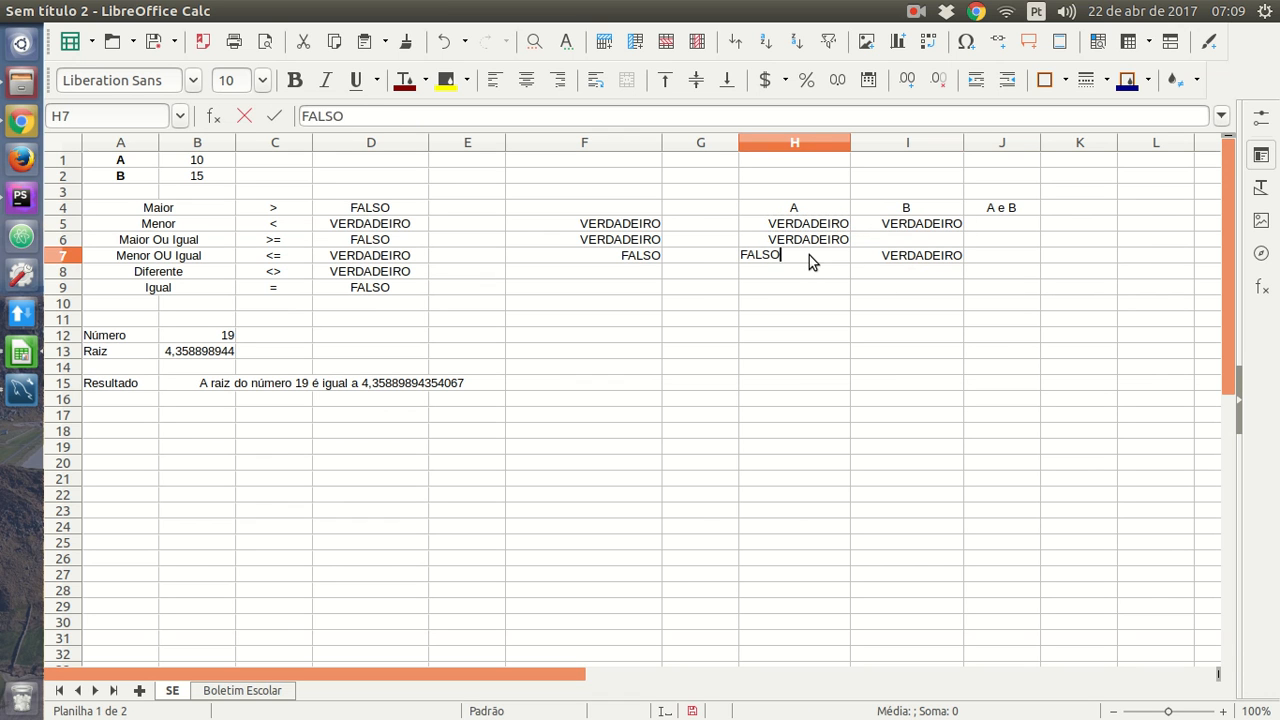
pyautogui.write('O')
pyautogui.press('Return')
pyautogui.click(809, 255)
pyautogui.hotkey('ctrl', 'c')
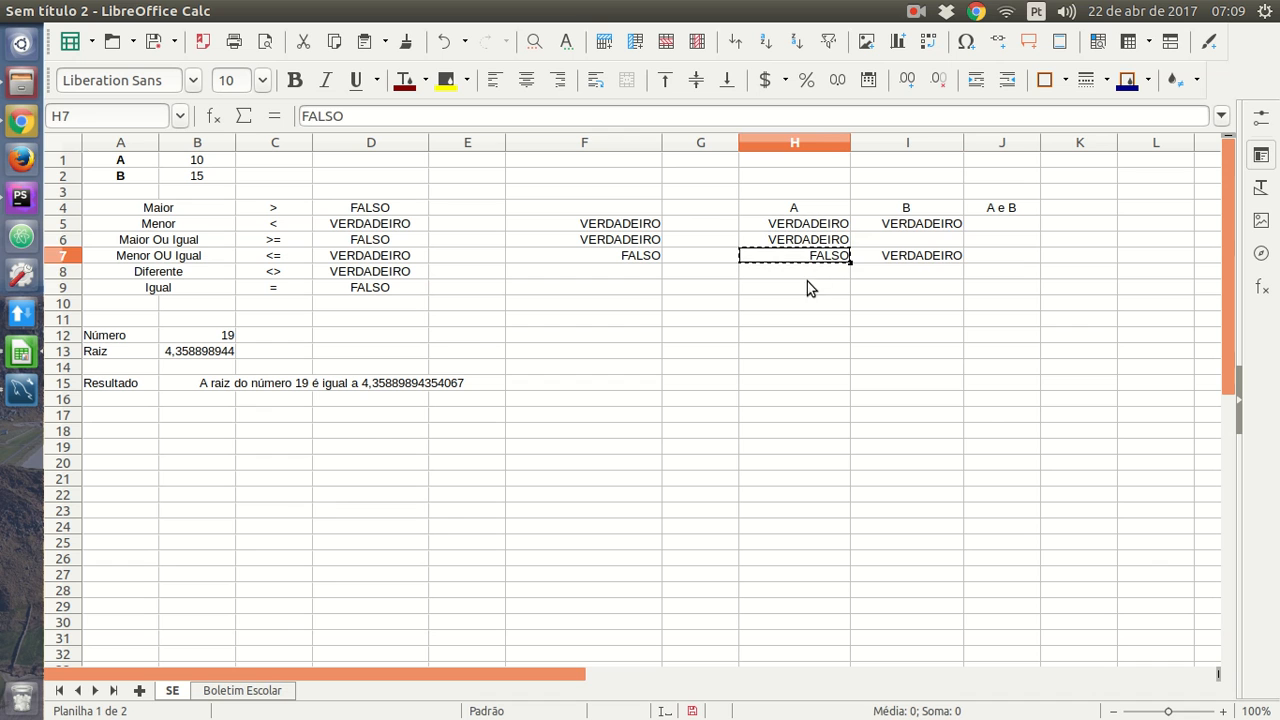
pyautogui.click(809, 271)
pyautogui.hotkey('ctrl', 'v')
pyautogui.click(915, 271)
pyautogui.hotkey('ctrl', 'v')
pyautogui.click(917, 239)
pyautogui.hotkey('ctrl', 'v')
# Step: Enter the formula =E(H5;I5) in J5 and widen column J to fit the result
pyautogui.click(988, 211)
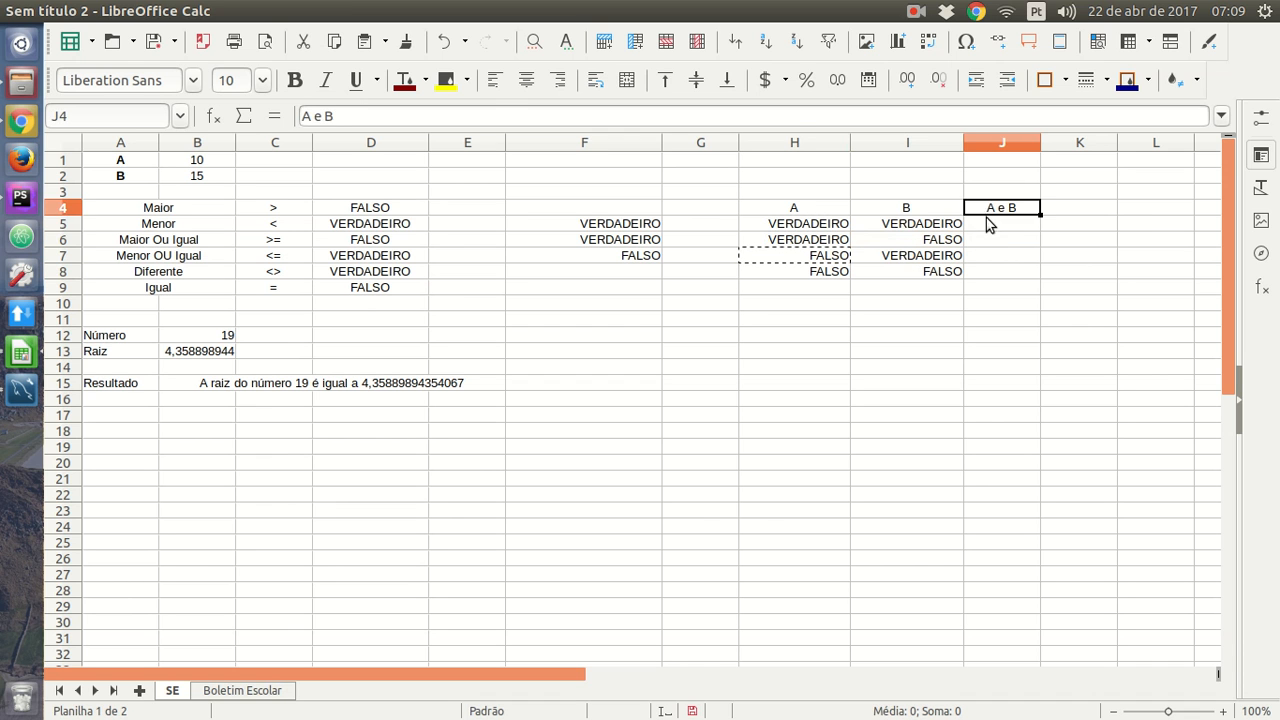
pyautogui.click(1006, 229)
pyautogui.write('=')
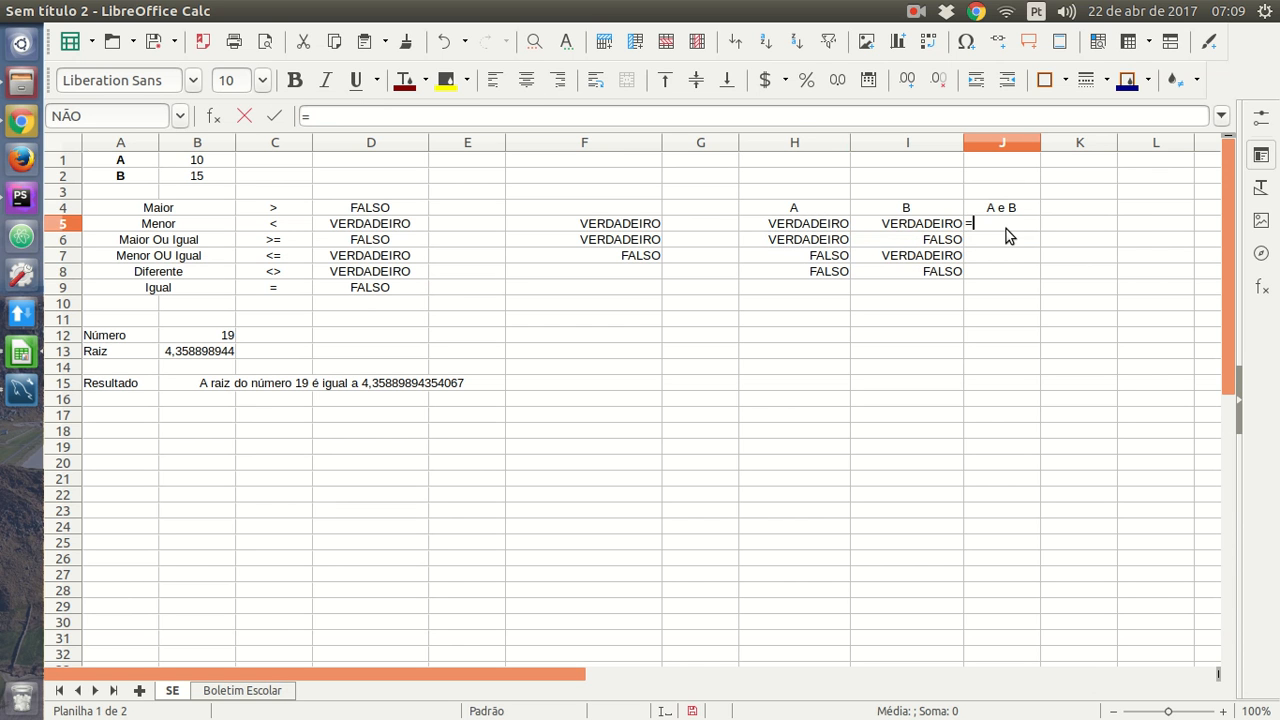
pyautogui.write('e')
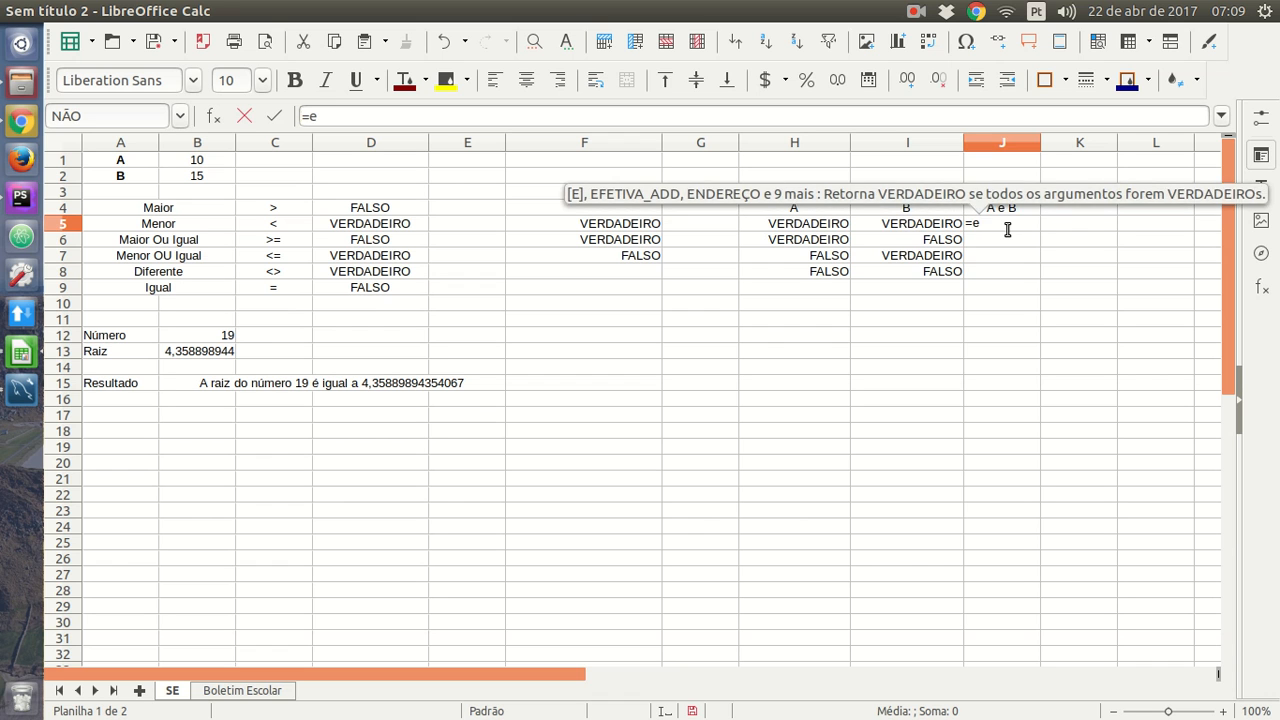
pyautogui.write('(')
pyautogui.click(844, 224)
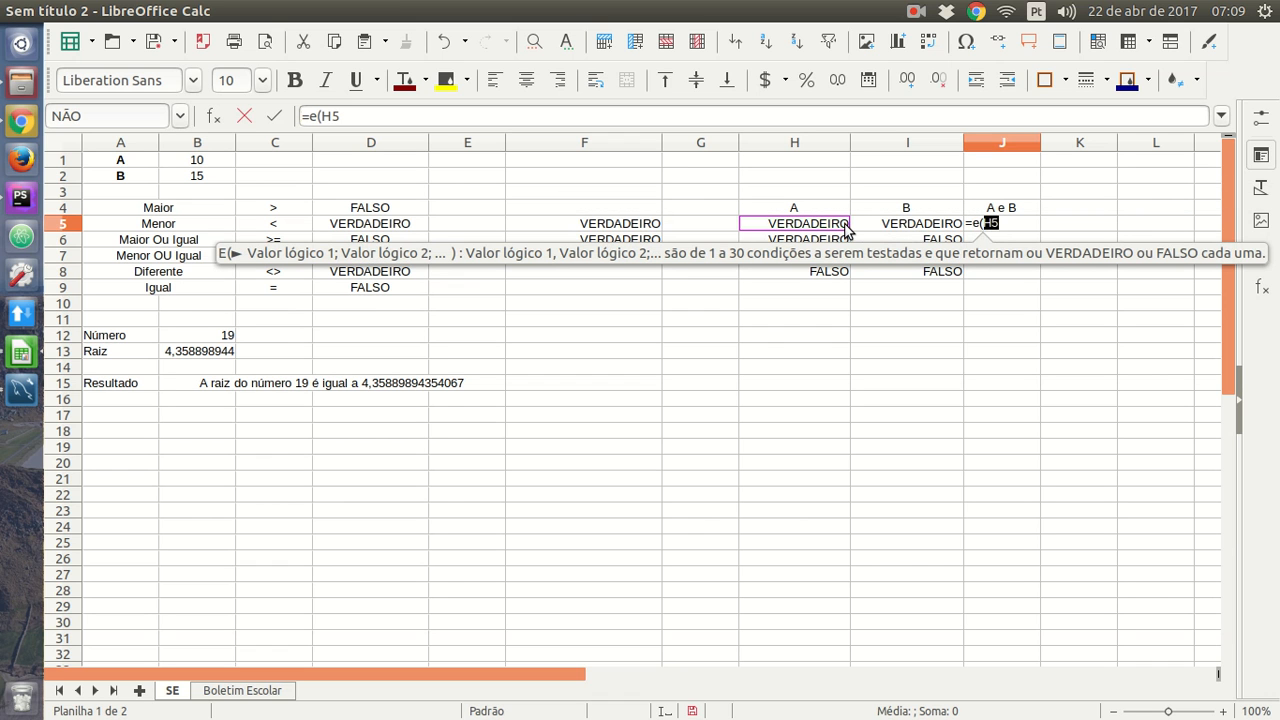
pyautogui.write(';')
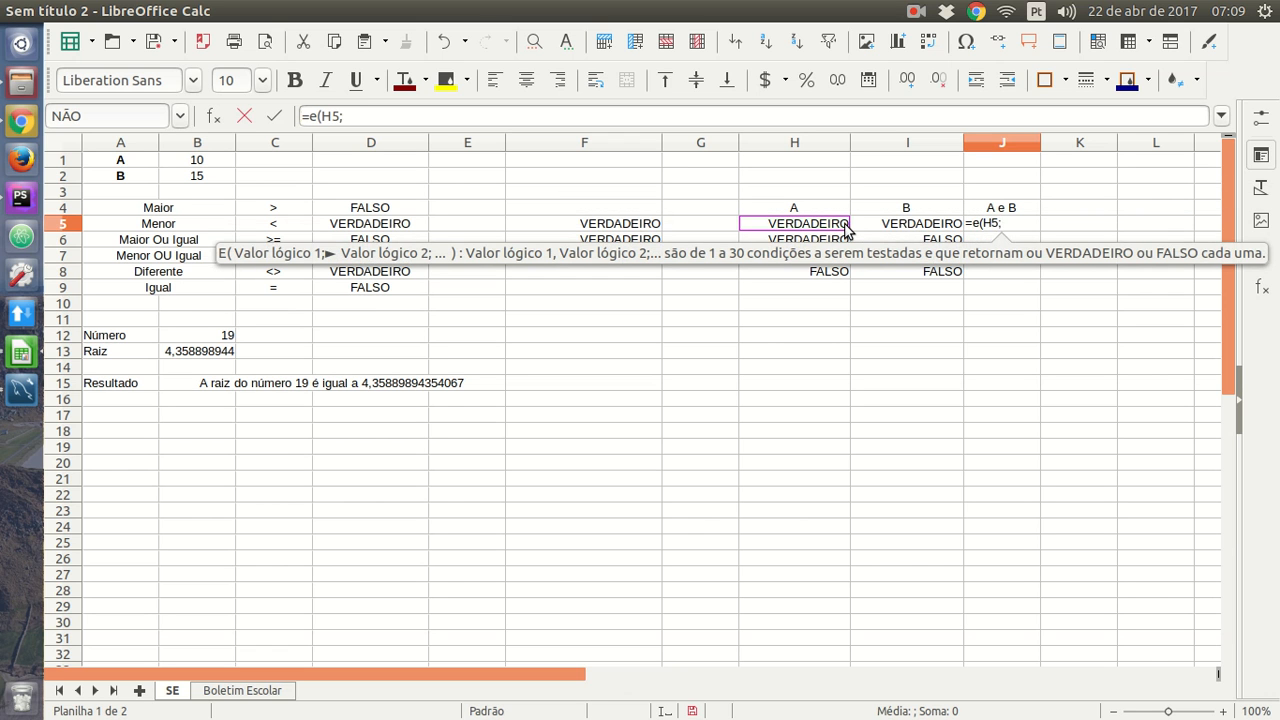
pyautogui.click(875, 227)
pyautogui.write(')')
pyautogui.press('Return')
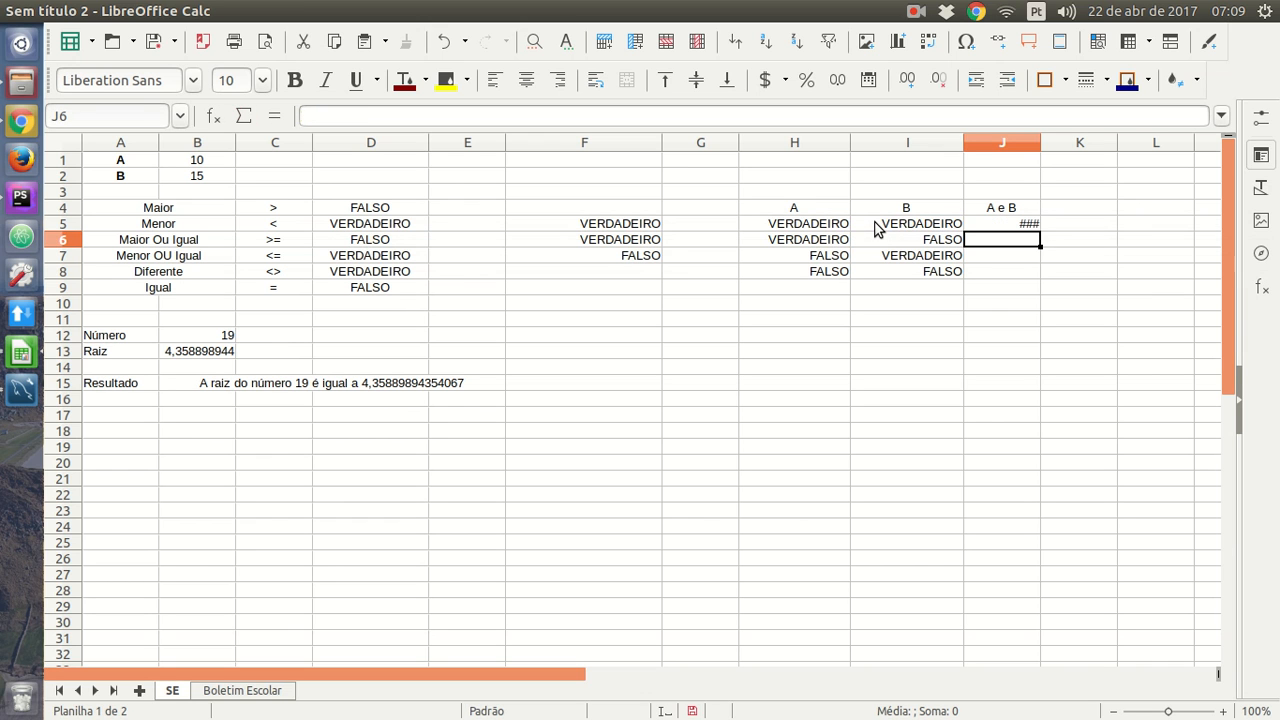
pyautogui.moveTo(1041, 143); pyautogui.dragTo(1102, 143)
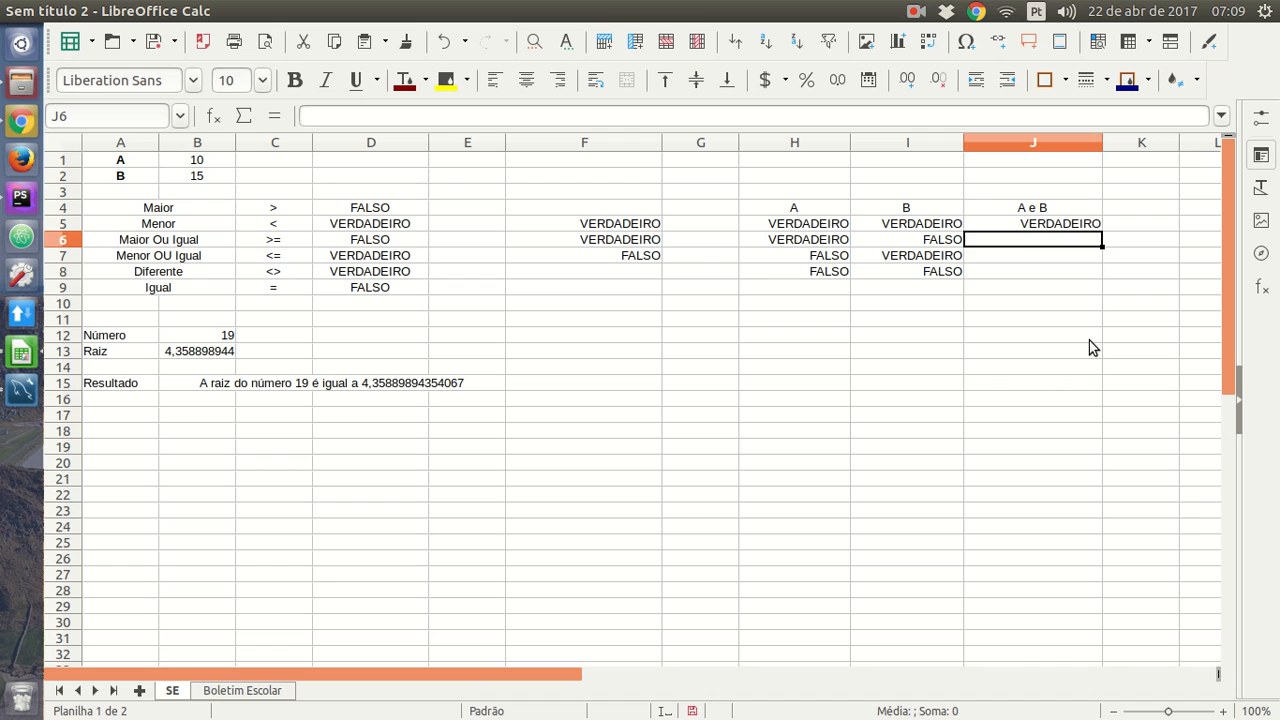
# Step: Fill the J5 formula down to J8 and centre the truth table values in H5:J8
pyautogui.click(1085, 225)
pyautogui.moveTo(1102, 231); pyautogui.dragTo(1102, 275)
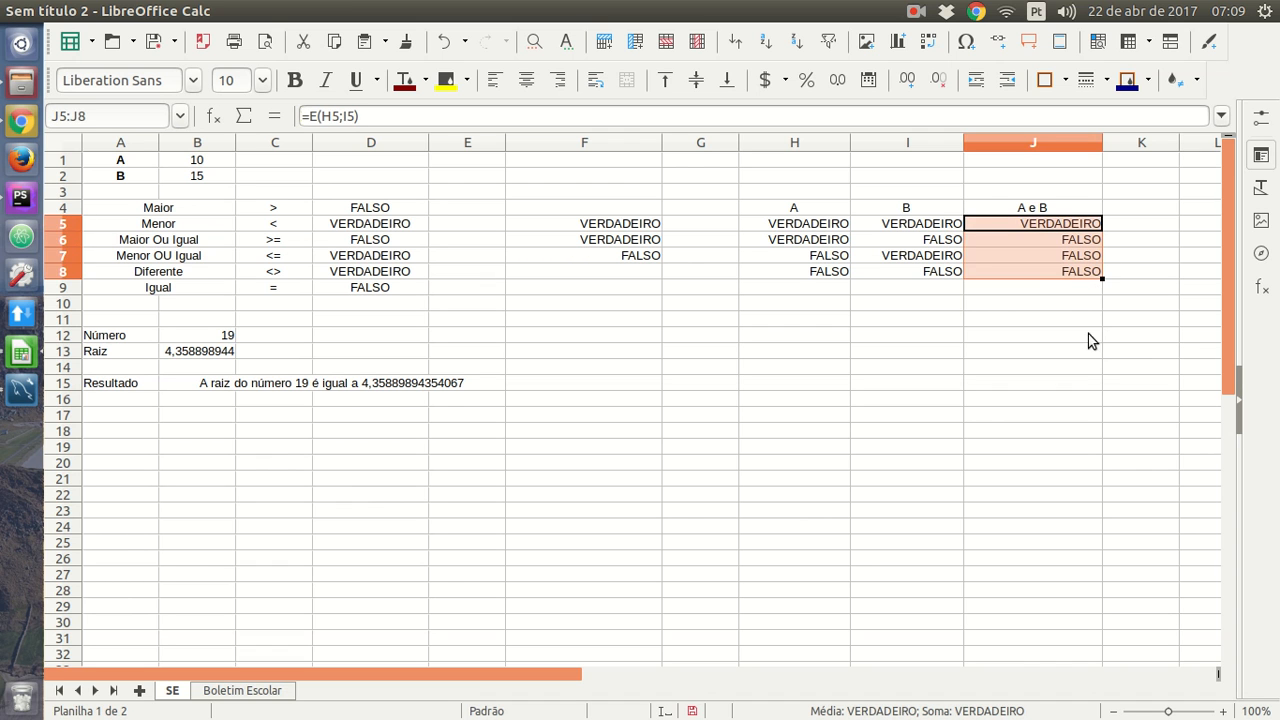
pyautogui.click(1086, 352)
pyautogui.moveTo(843, 226); pyautogui.dragTo(1034, 270)
pyautogui.click(517, 85)
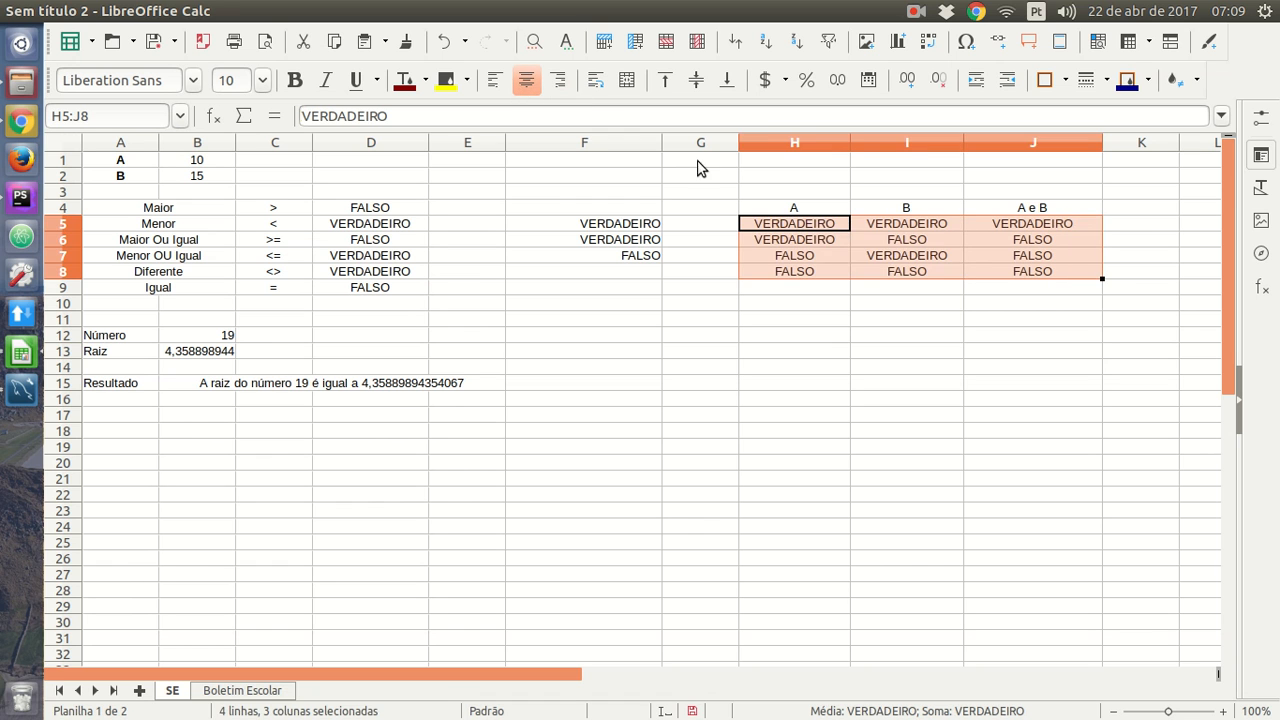
# Step: Examine the first row of the truth table and the E formula in J5
pyautogui.click(886, 258)
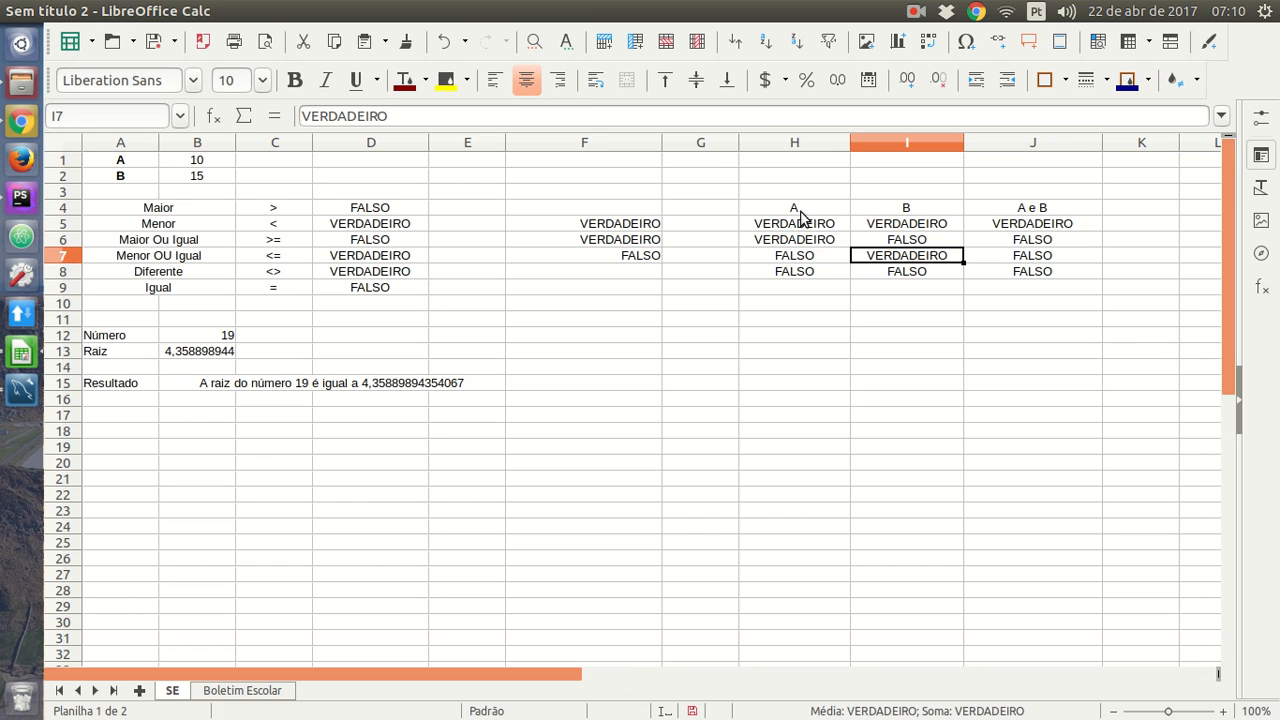
pyautogui.click(800, 211)
pyautogui.click(806, 225)
pyautogui.click(882, 226)
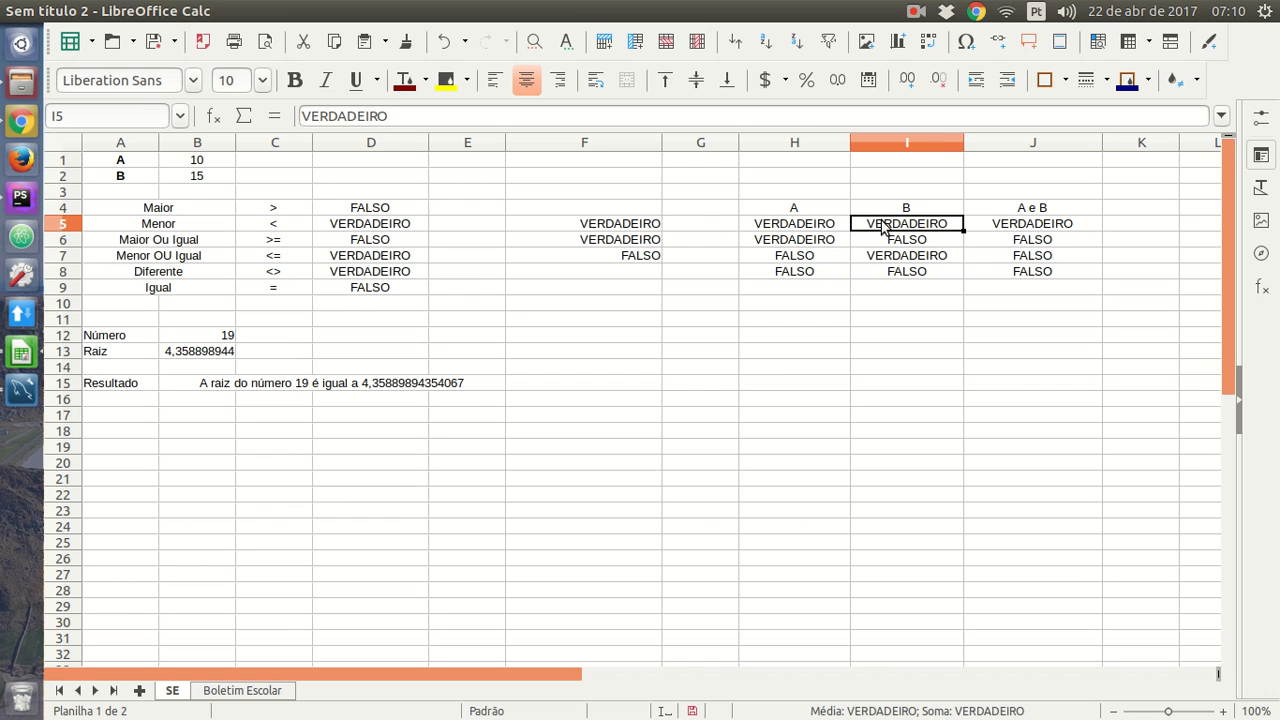
pyautogui.click(1022, 228)
pyautogui.doubleClick(1020, 226)
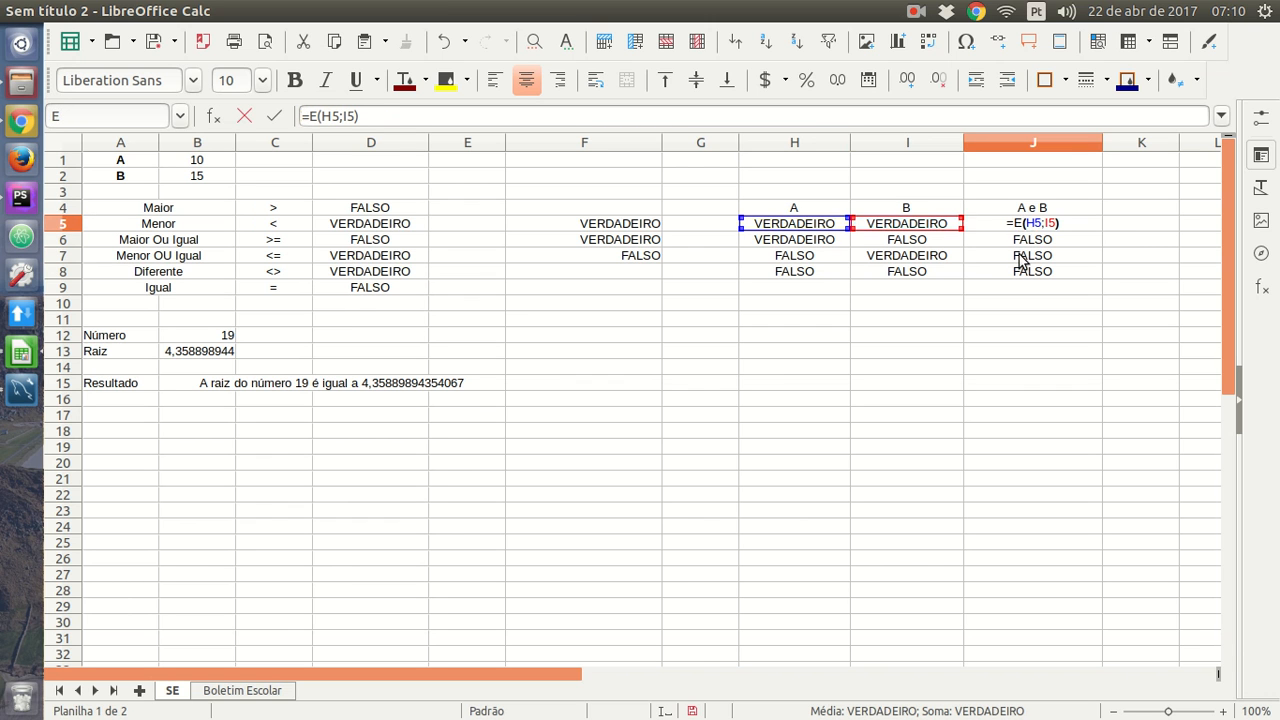
pyautogui.press('Return')
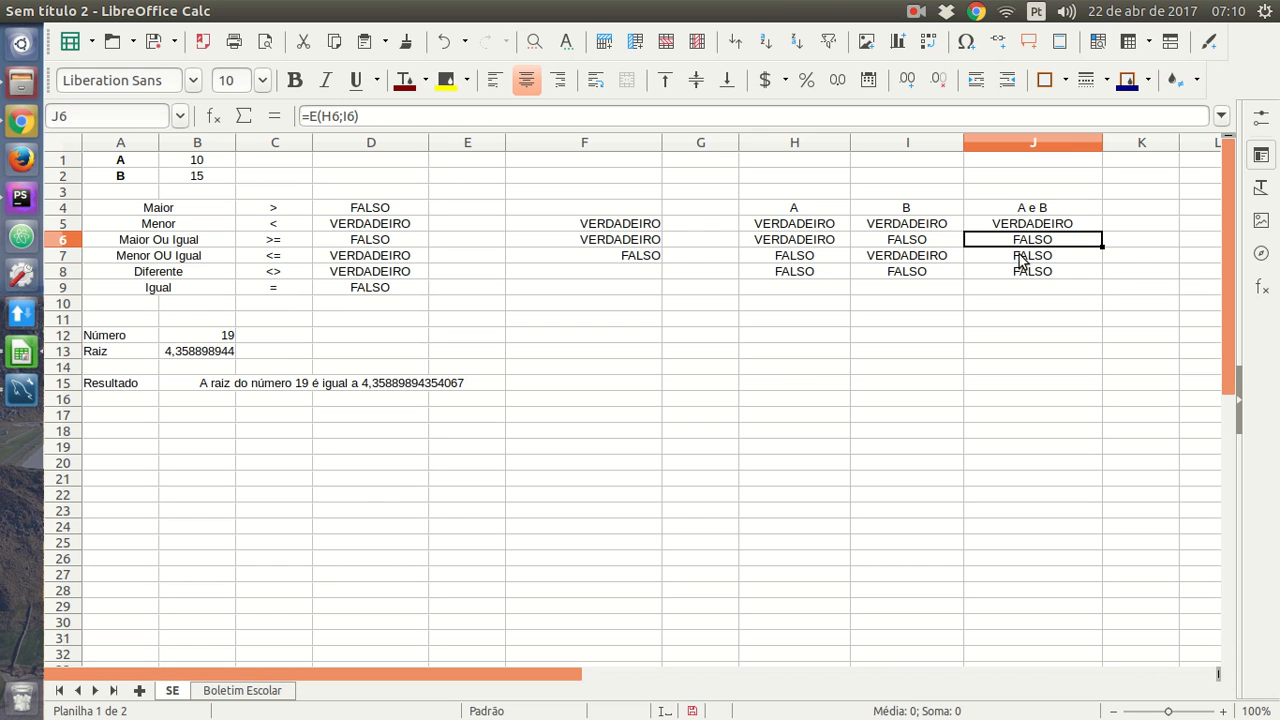
# Step: Add the centred heading "A ou B" in K4 and widen column K
pyautogui.press('Right')
pyautogui.press('Up')
pyautogui.press('Up')
pyautogui.write('A ou B')
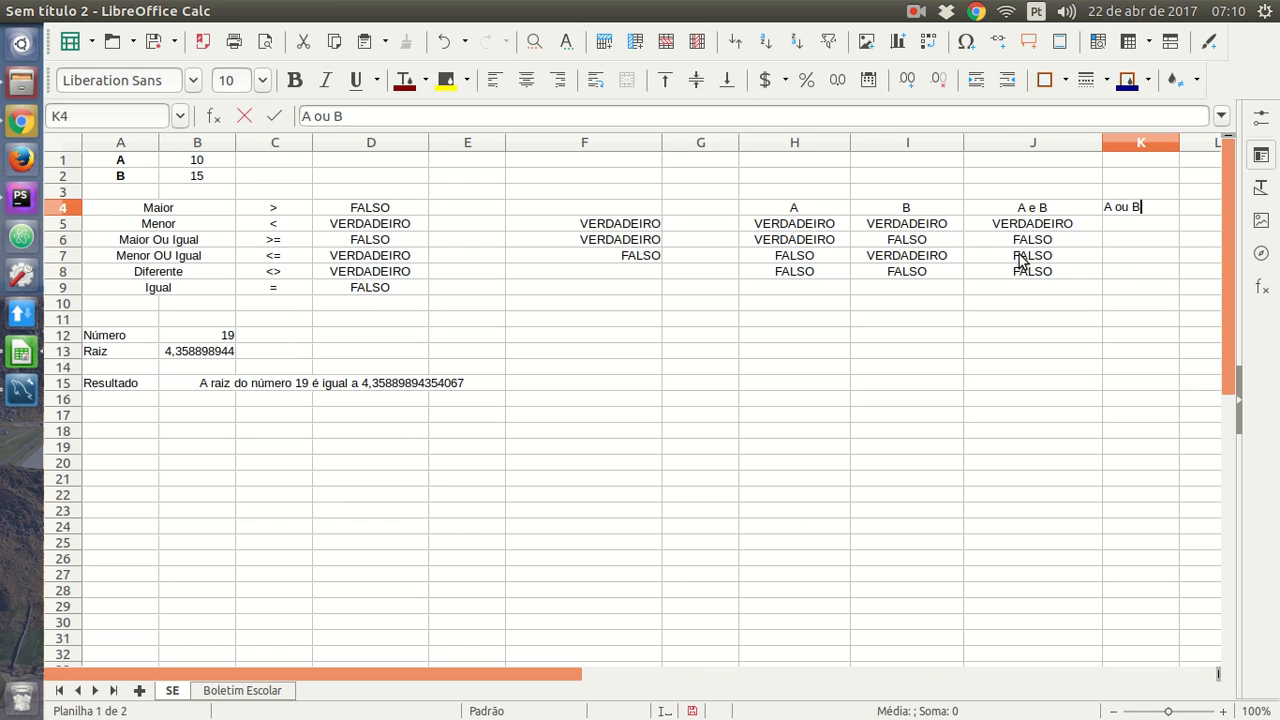
pyautogui.press('Return')
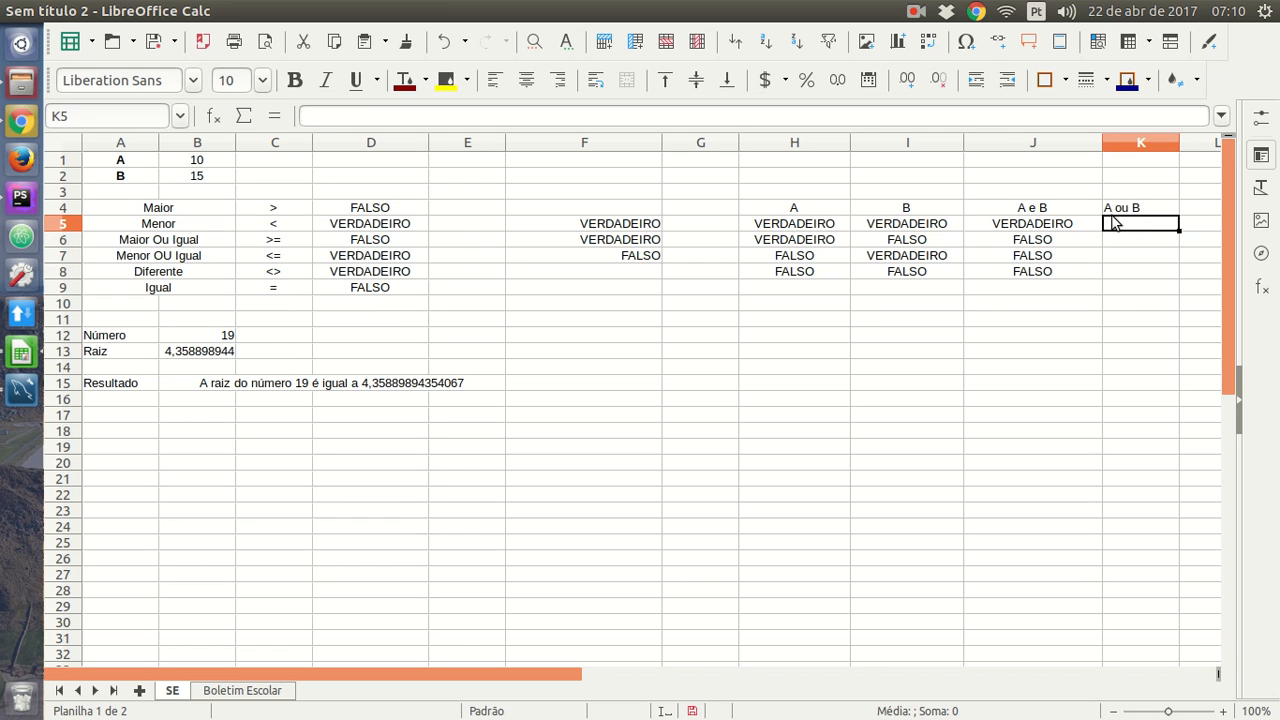
pyautogui.click(1110, 209)
pyautogui.click(536, 84)
pyautogui.moveTo(1179, 143); pyautogui.dragTo(1220, 145)
pyautogui.moveTo(426, 672); pyautogui.dragTo(586, 672)
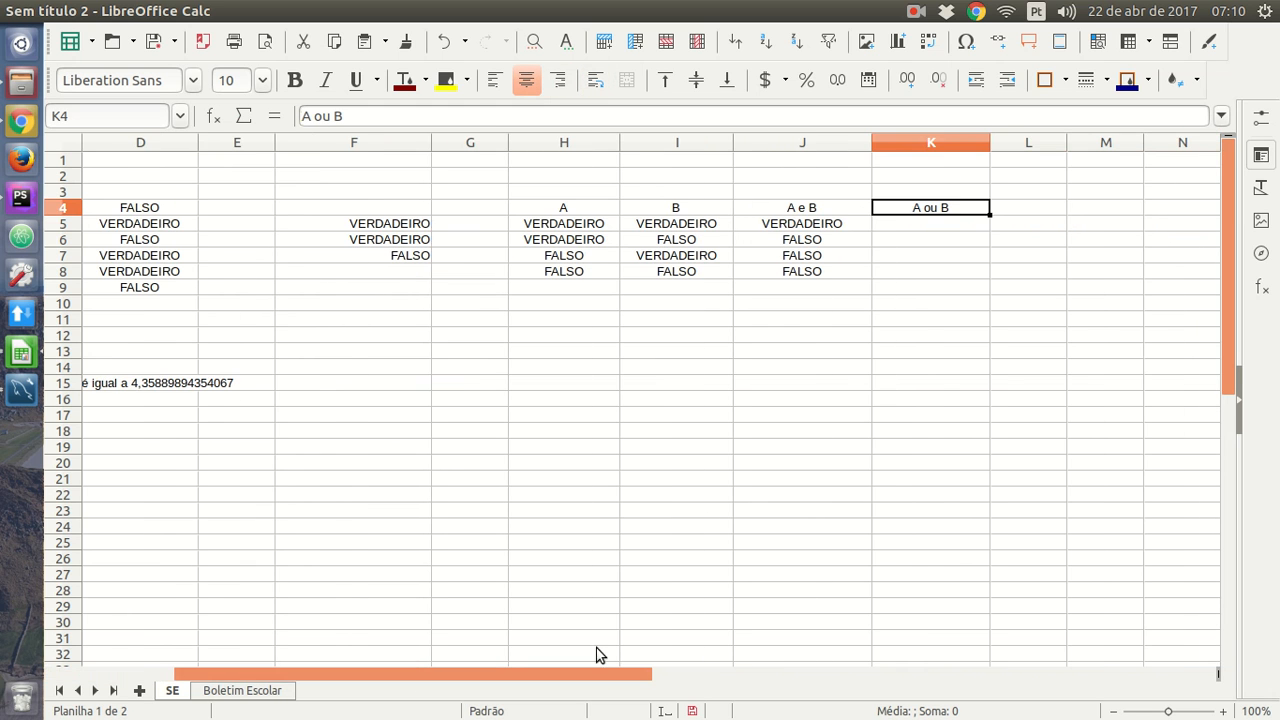
# Step: Enter the formula =OU(H5;I5) in K5 to evaluate A ou B
pyautogui.click(946, 232)
pyautogui.write('=')
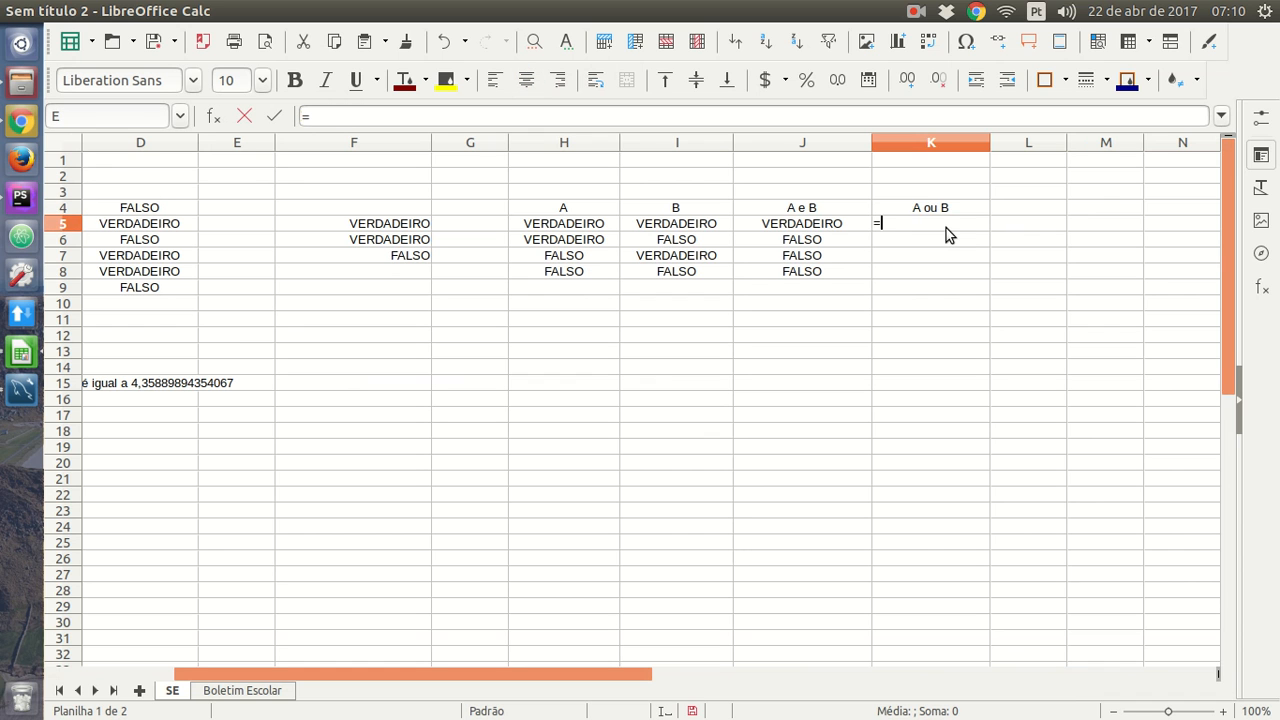
pyautogui.write('ou(')
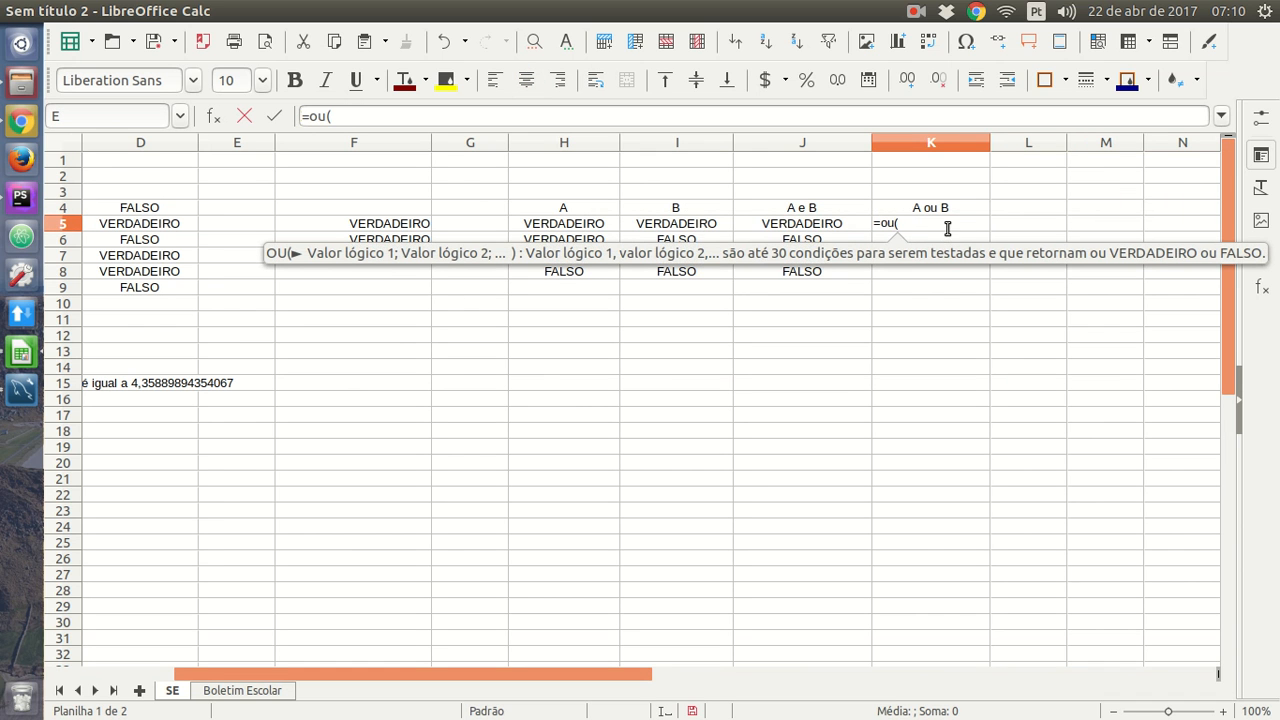
pyautogui.click(599, 223)
pyautogui.write(';')
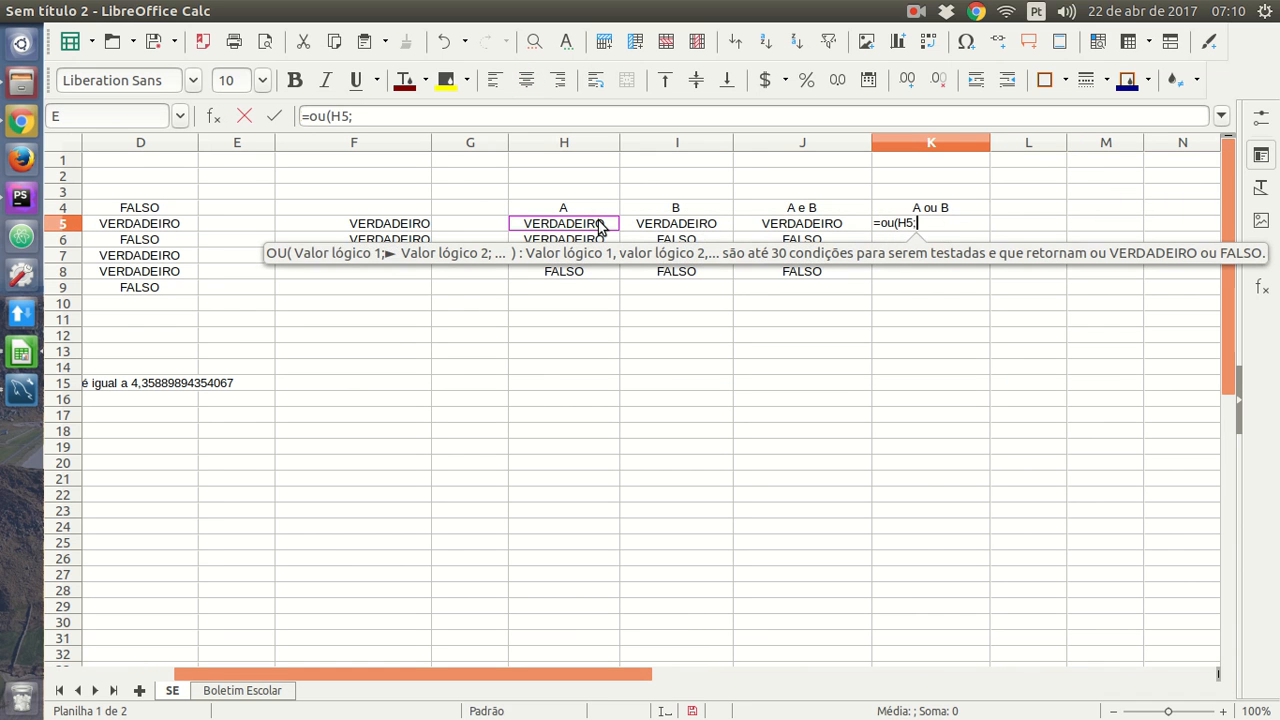
pyautogui.click(656, 226)
pyautogui.write(')')
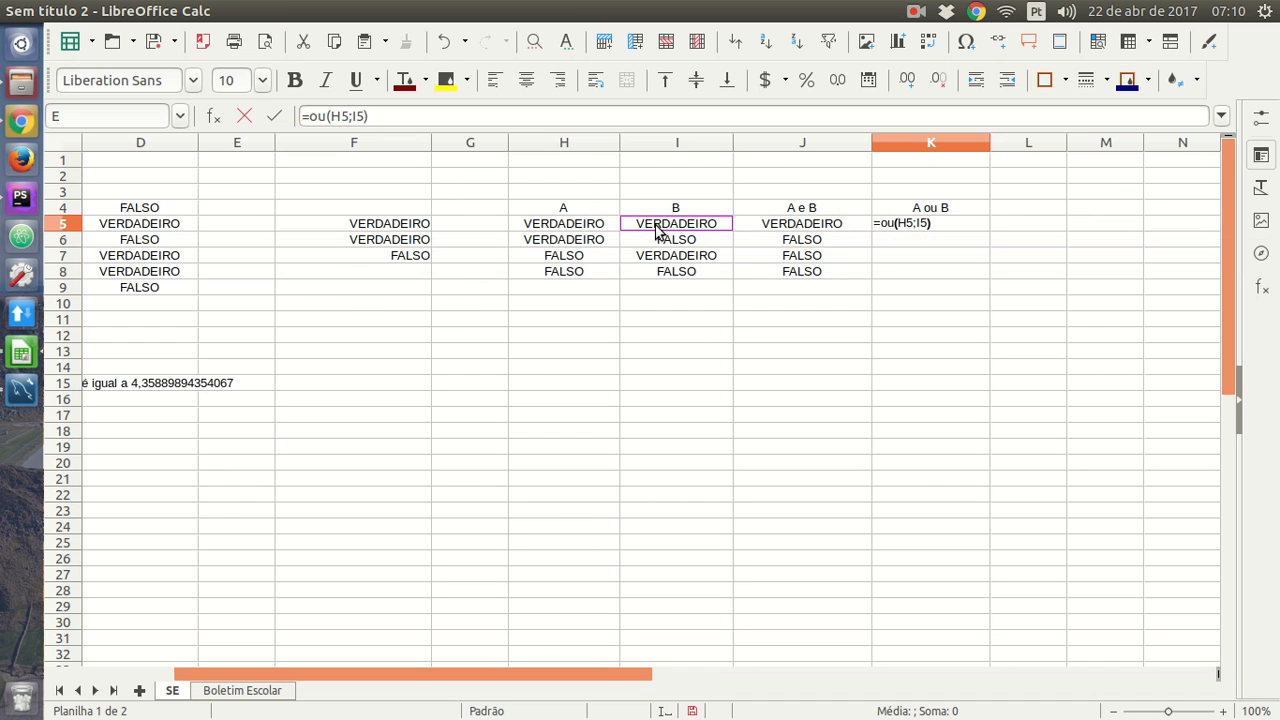
pyautogui.press('Return')
# Step: Fill the K5 formula down to K8 and centre the results in K5:K8
pyautogui.moveTo(957, 224); pyautogui.dragTo(988, 272)
pyautogui.click(974, 226)
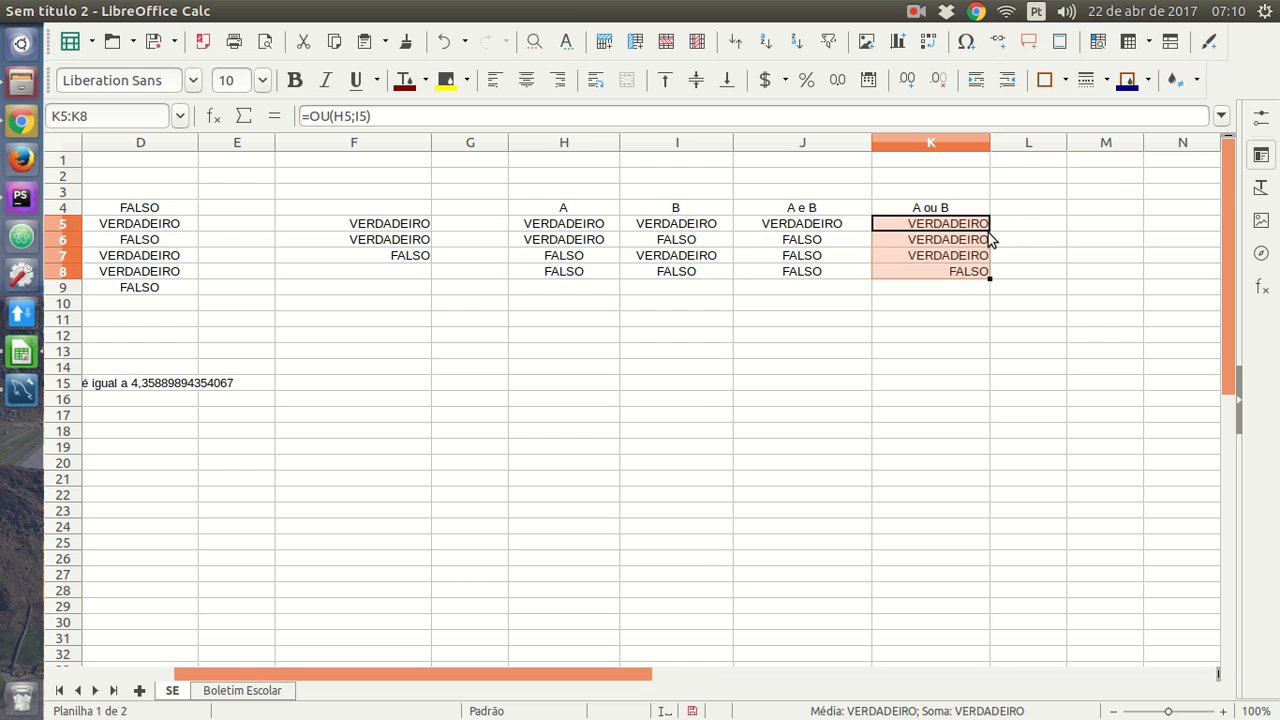
pyautogui.click(527, 82)
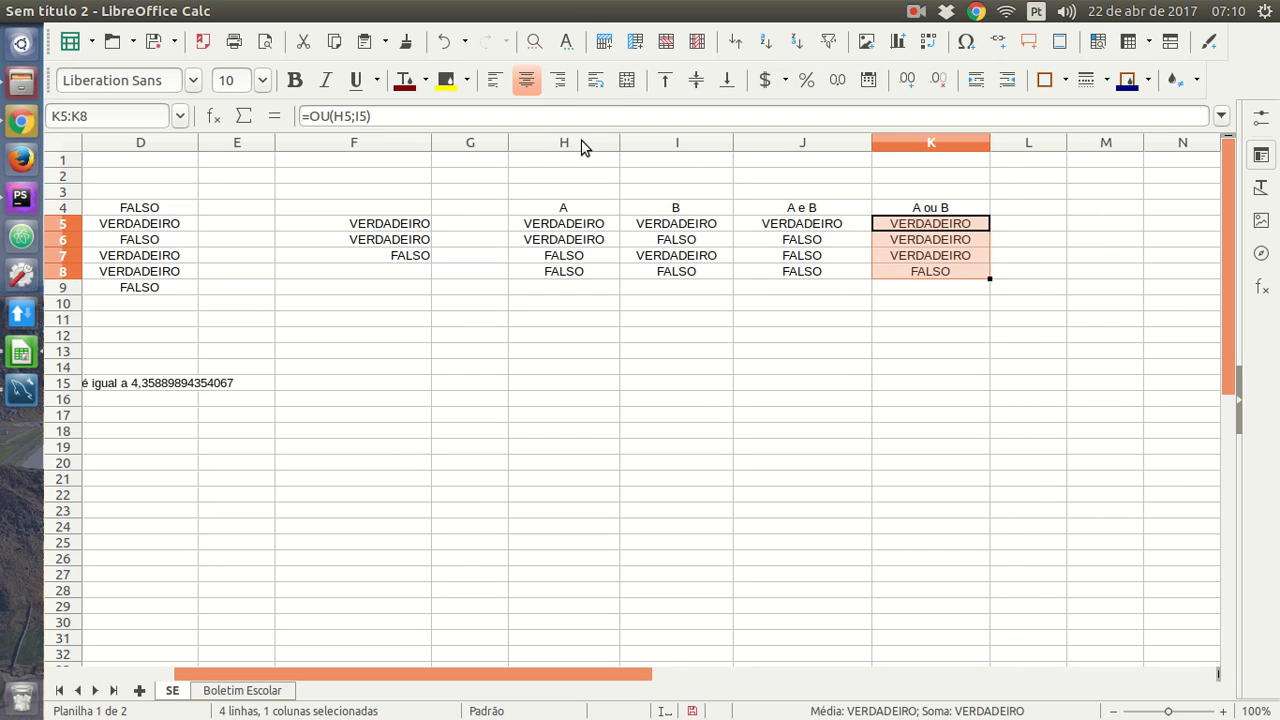
pyautogui.click(841, 369)
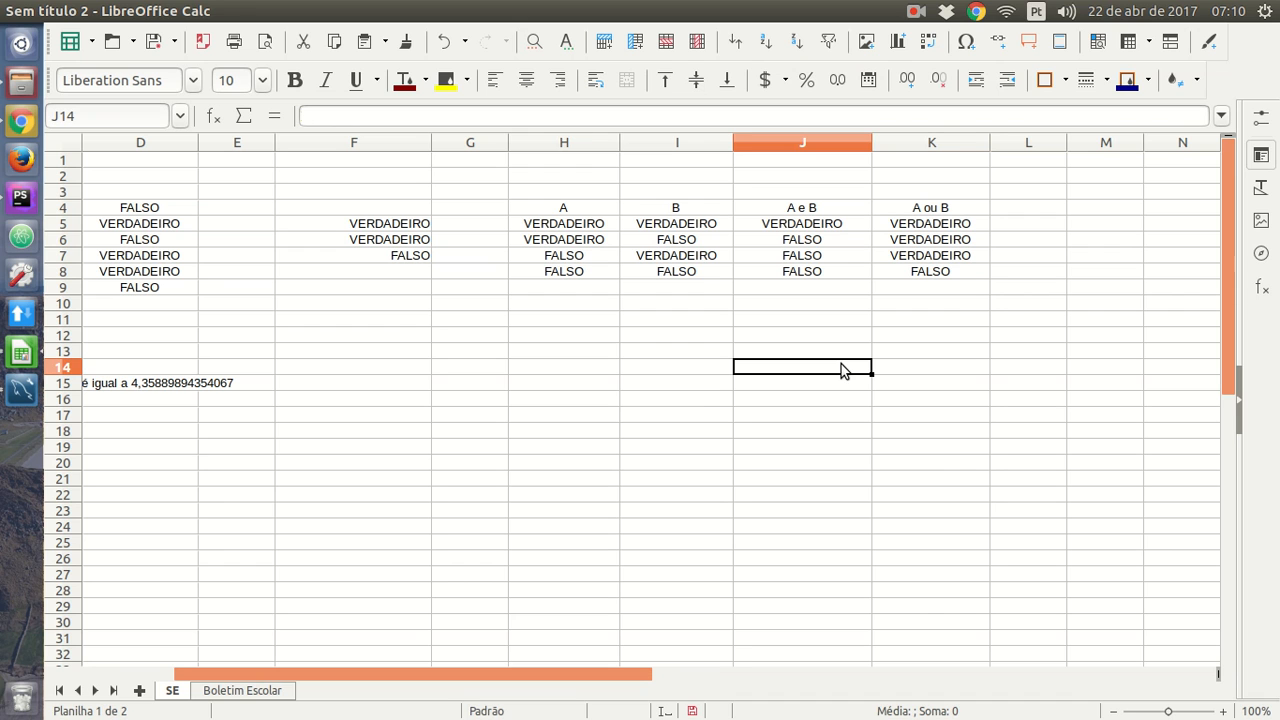
pyautogui.press('Print')
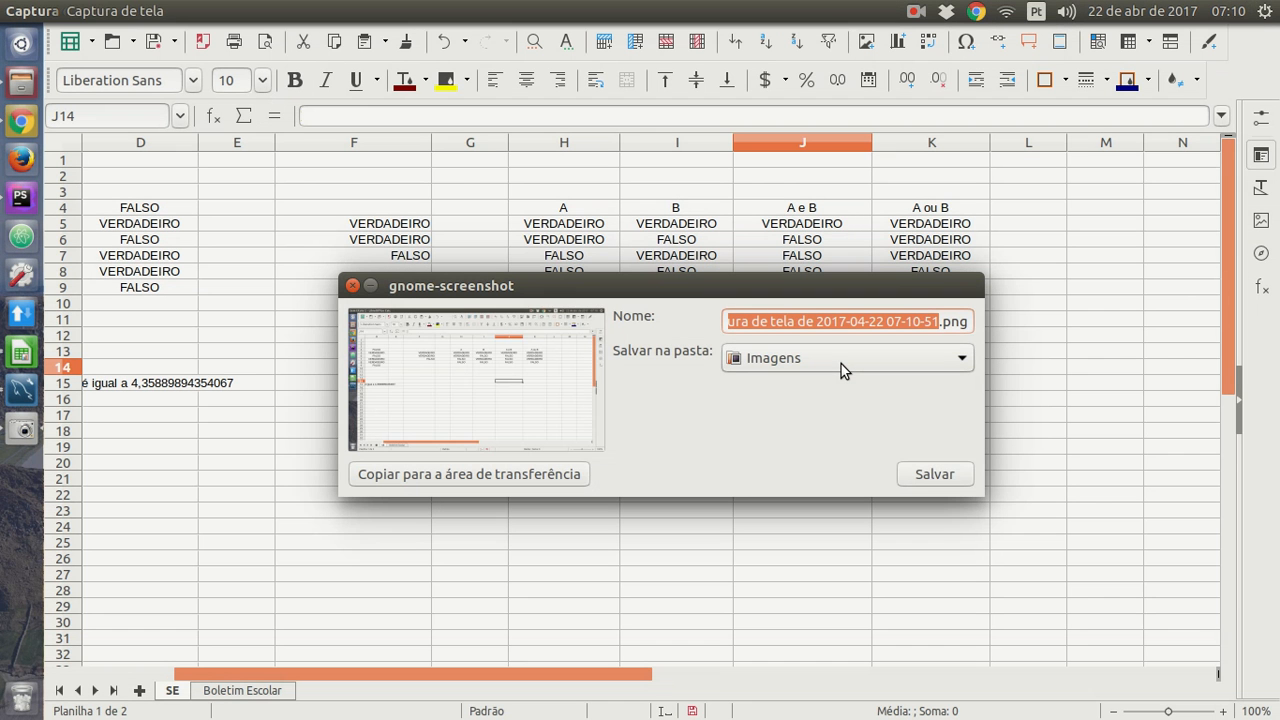
pyautogui.press('Escape')
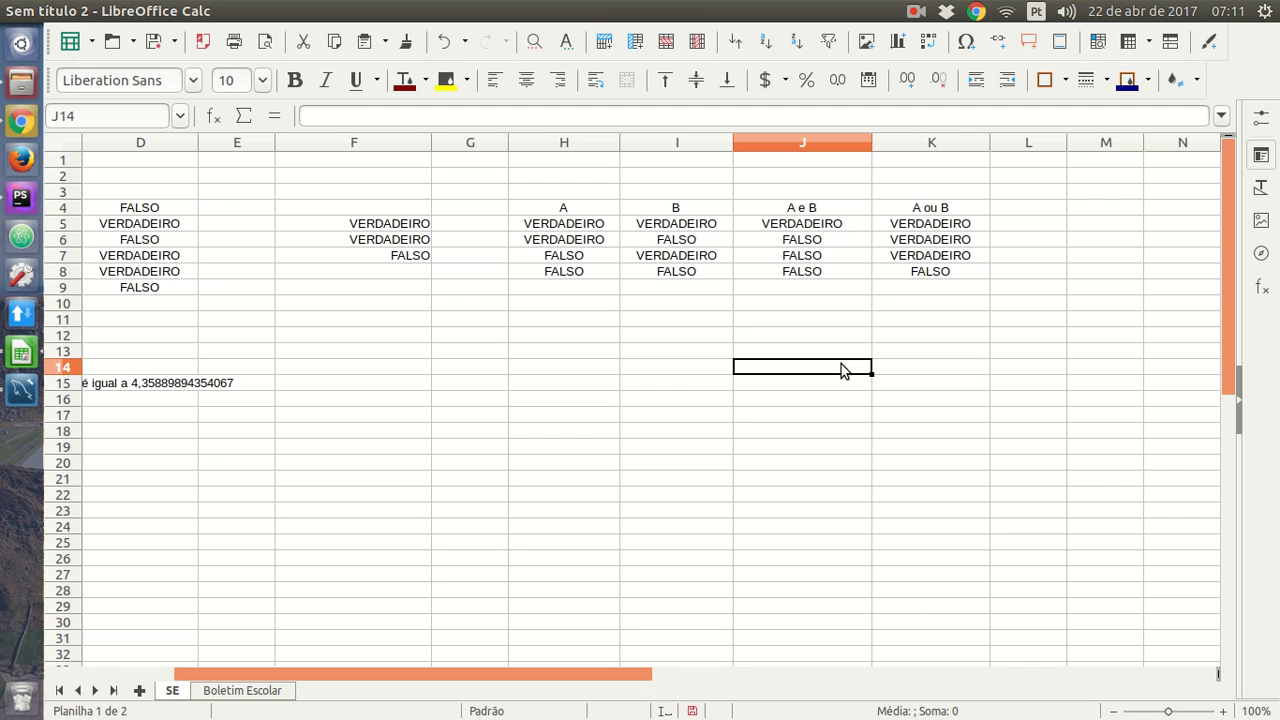
# Step: Review the comparison operators in C4:C9 and the compared values of A and B in B1:B2
pyautogui.press('Left')
pyautogui.press('Left')
pyautogui.press('Left')
pyautogui.press('Left')
pyautogui.press('Left')
pyautogui.press('Left')
pyautogui.press('Left')
pyautogui.press('Left')
pyautogui.press('Left')
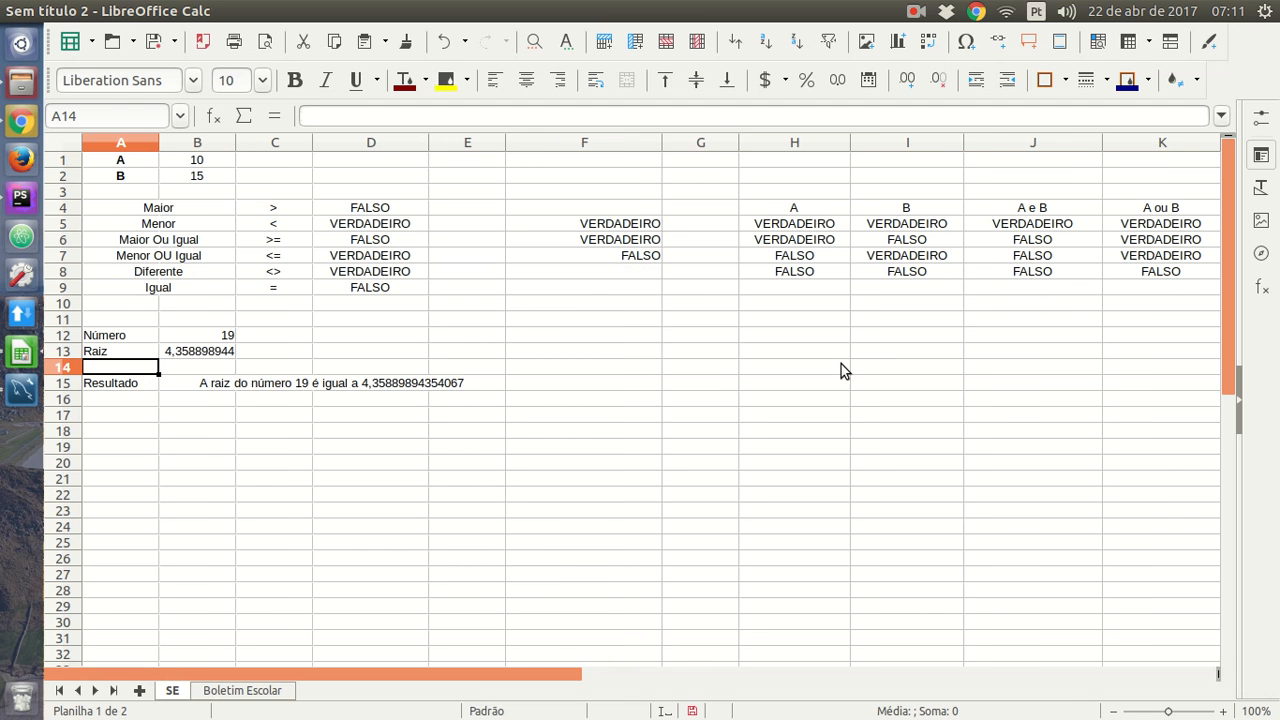
pyautogui.moveTo(277, 210); pyautogui.dragTo(277, 294)
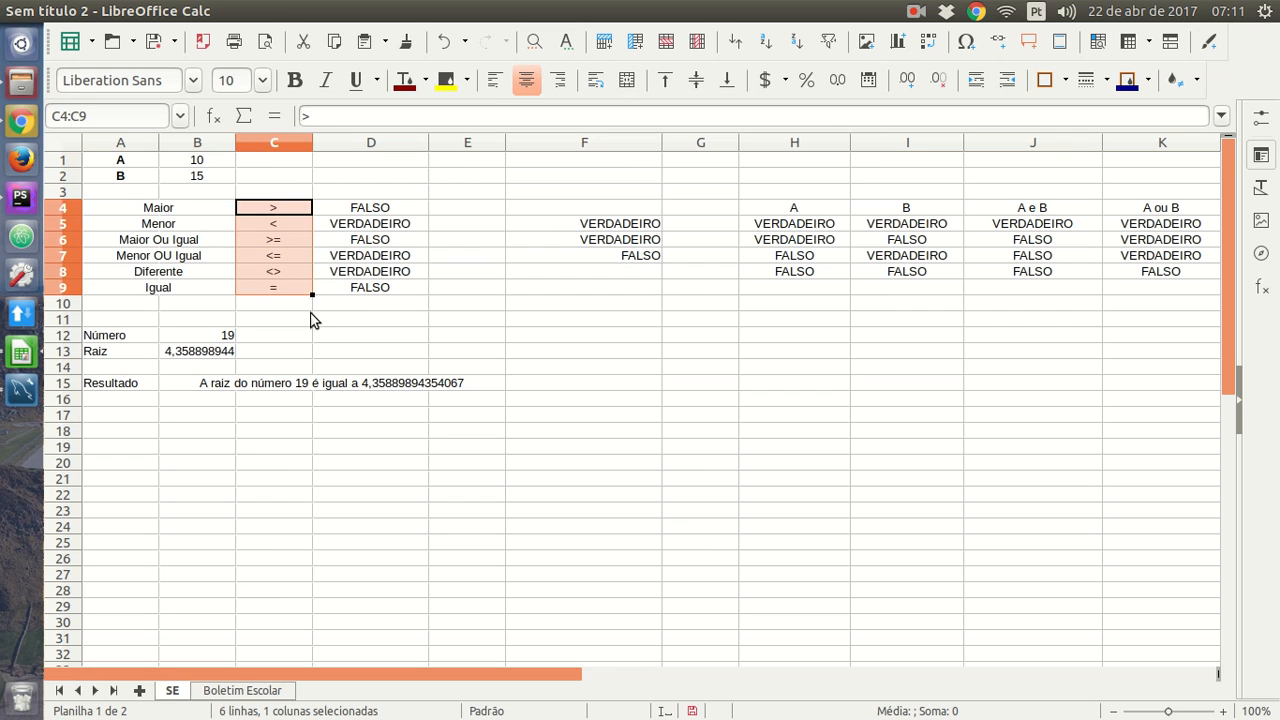
pyautogui.click(309, 318)
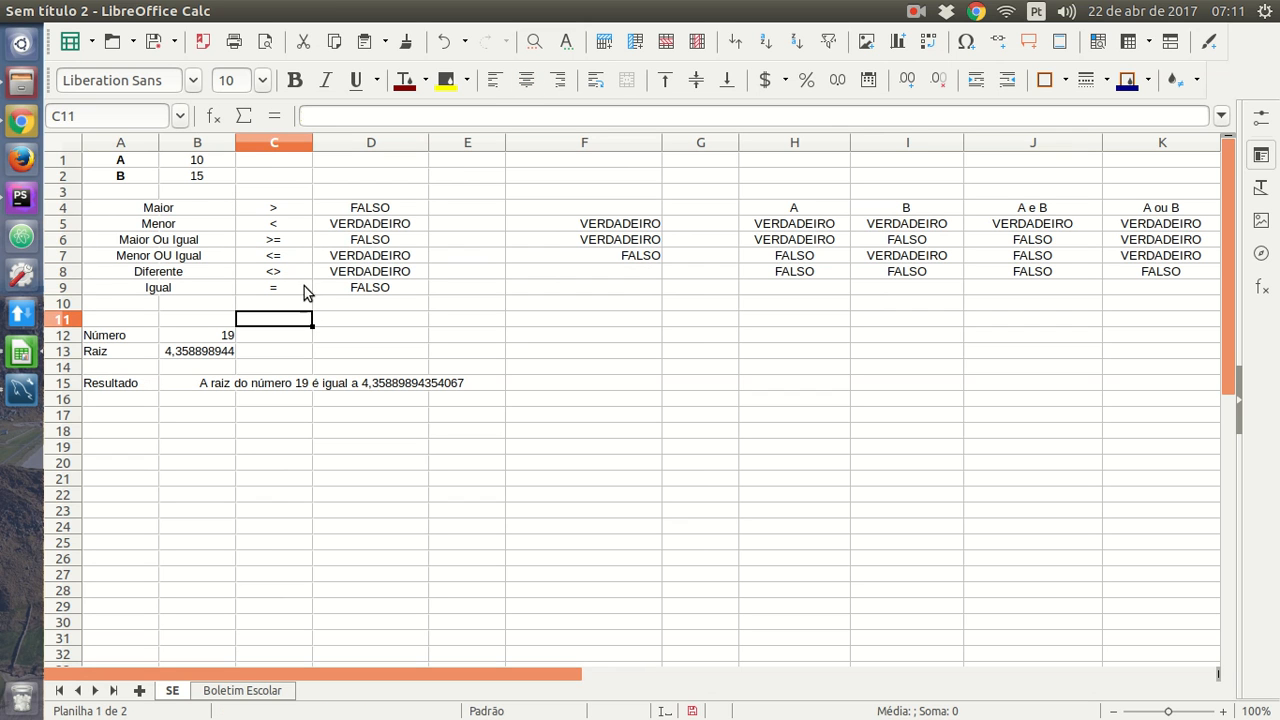
pyautogui.click(190, 163)
pyautogui.click(198, 178)
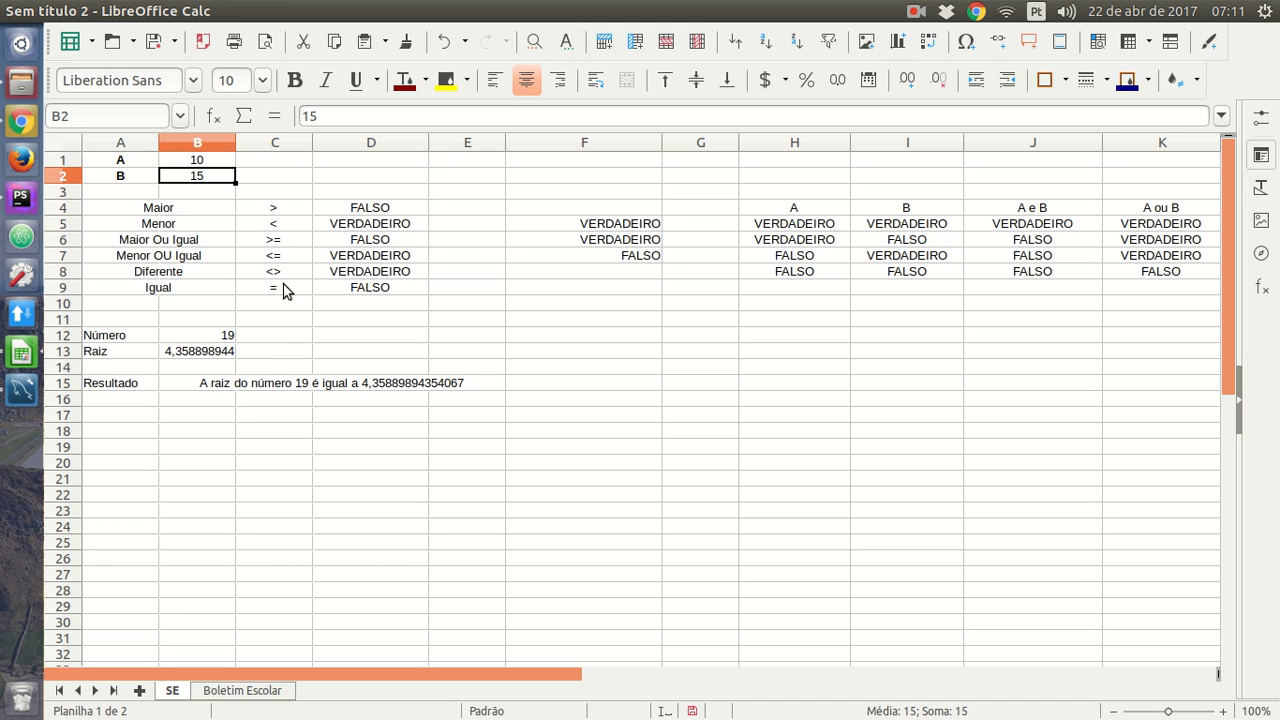
# Step: Trace the precedents of the SE formula in D4 and inspect the cells it references
pyautogui.click(369, 213)
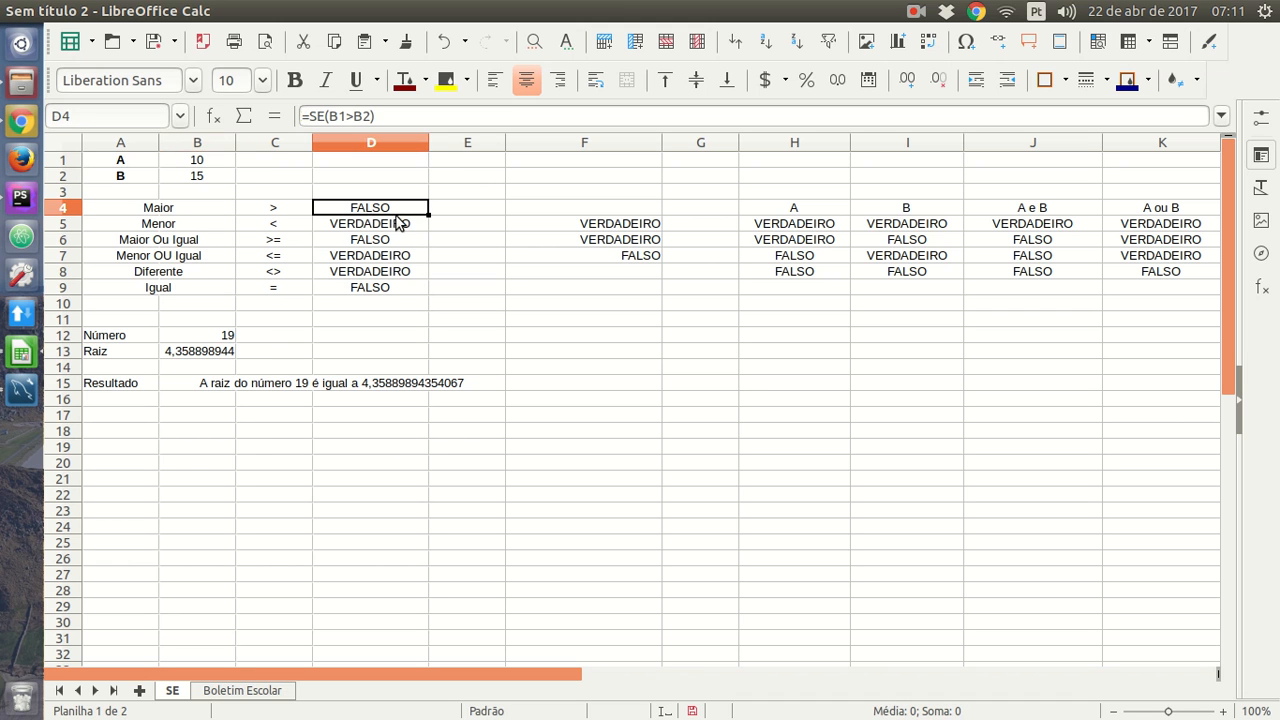
pyautogui.click(580, 11)
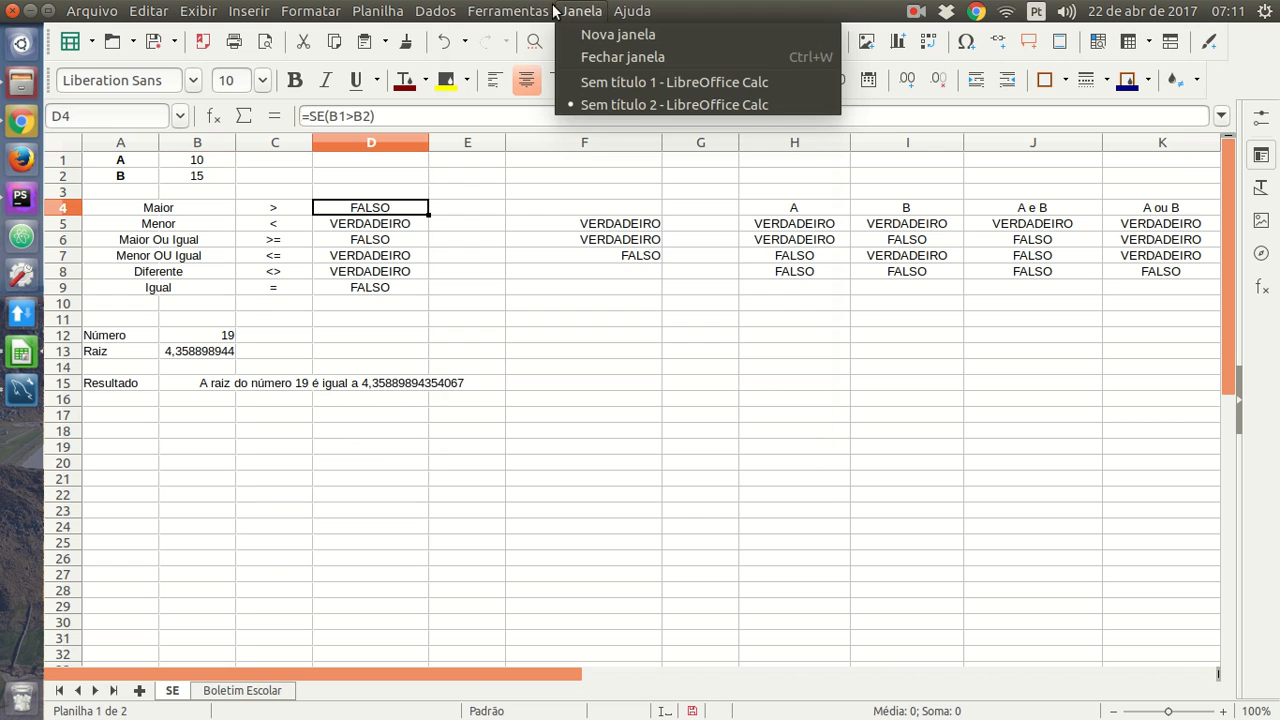
pyautogui.moveTo(508, 11)
pyautogui.moveTo(715, 200)
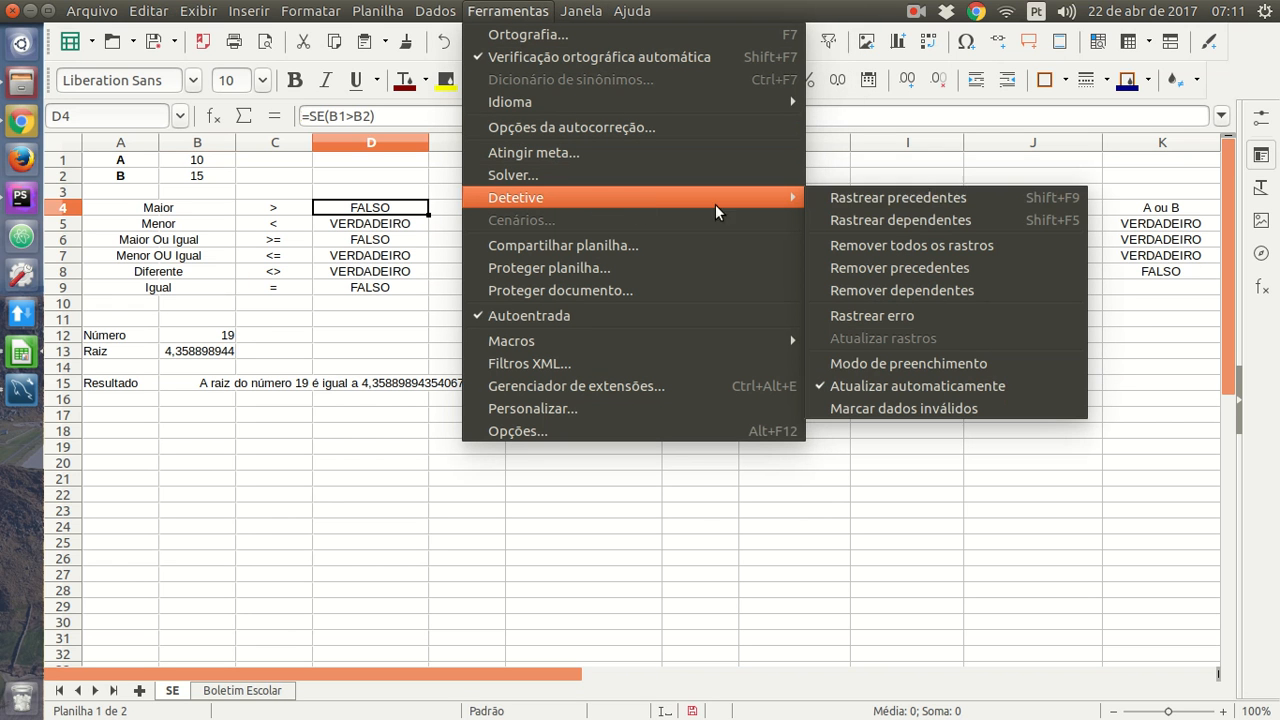
pyautogui.click(881, 200)
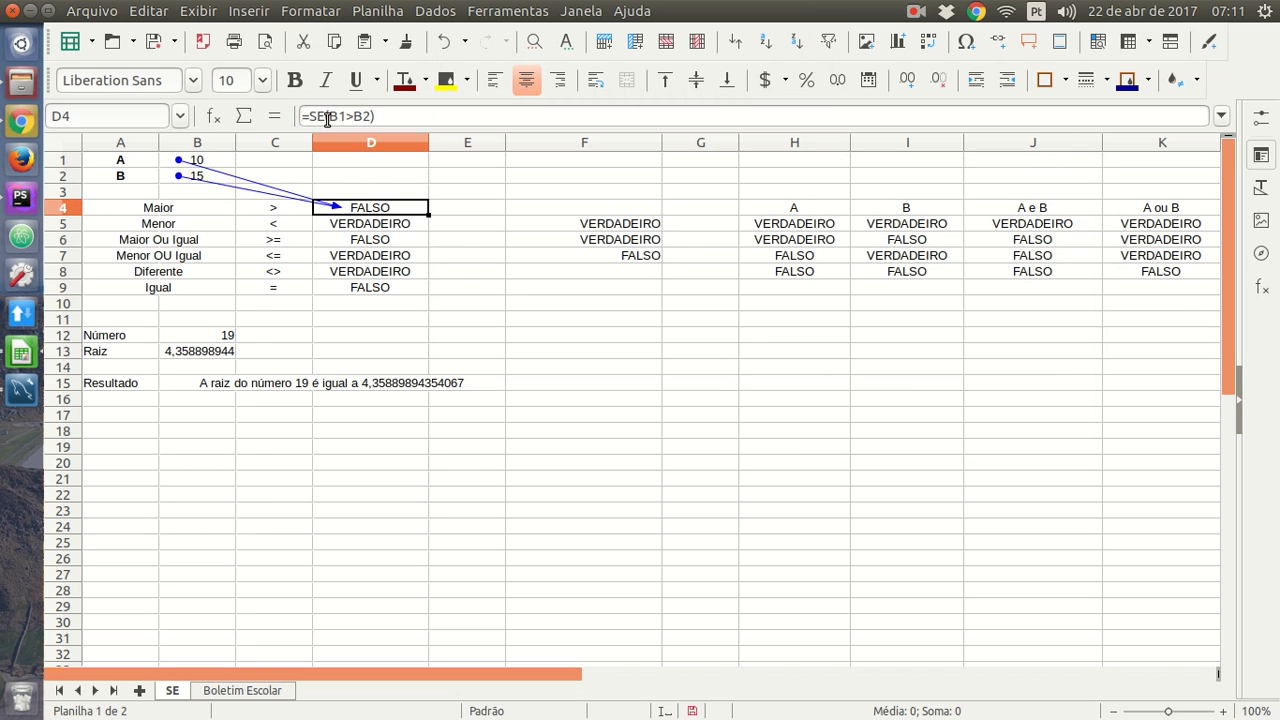
pyautogui.scroll(2, 367, 220)
pyautogui.scroll(1, 367, 220)
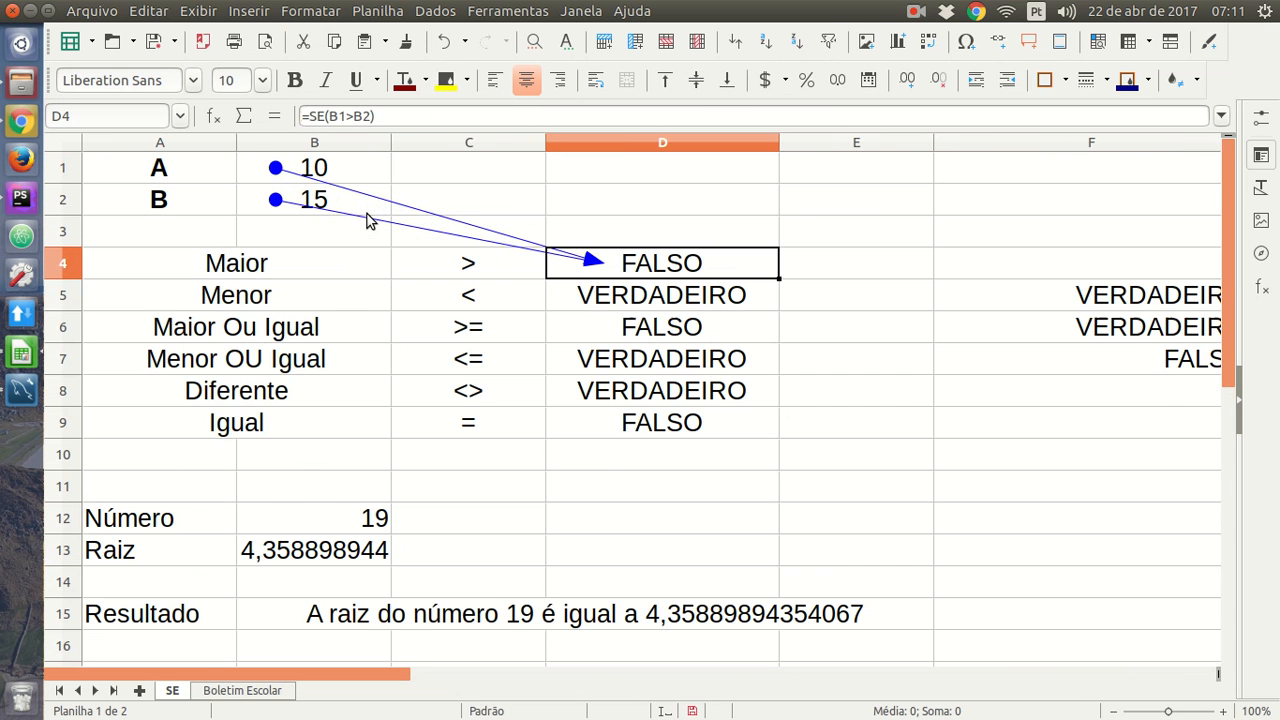
pyautogui.doubleClick(690, 272)
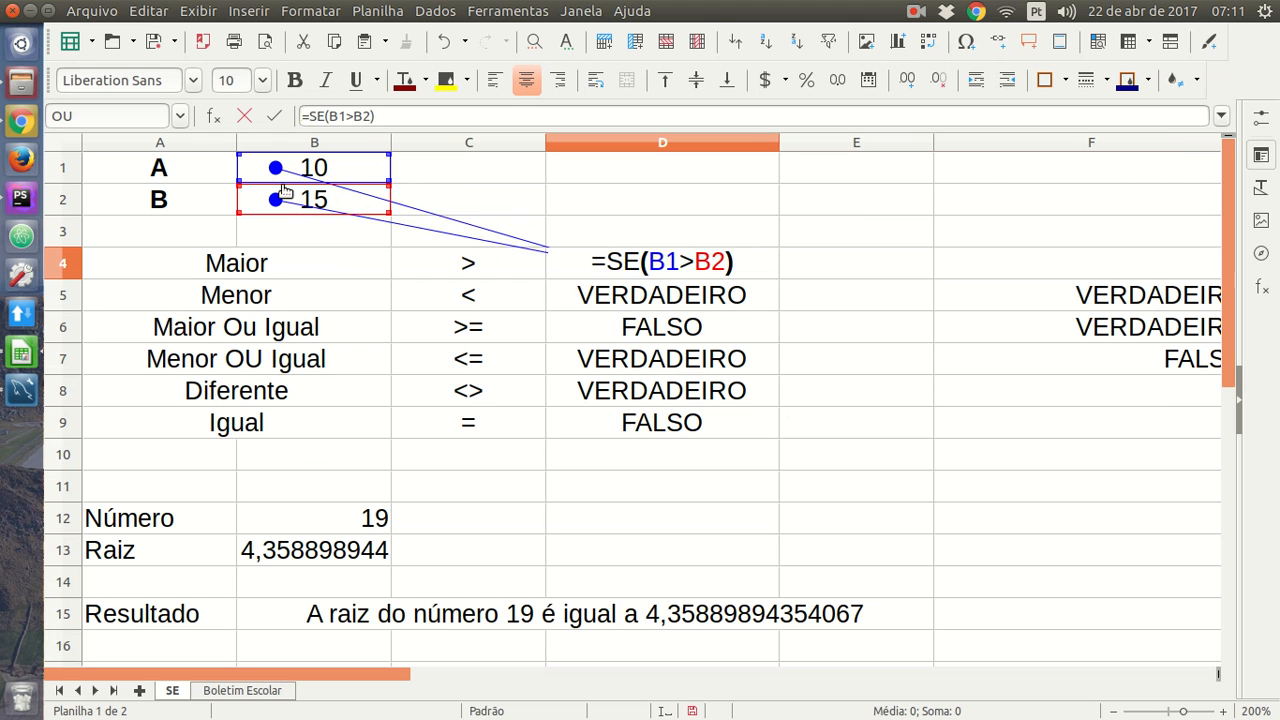
pyautogui.press('Return')
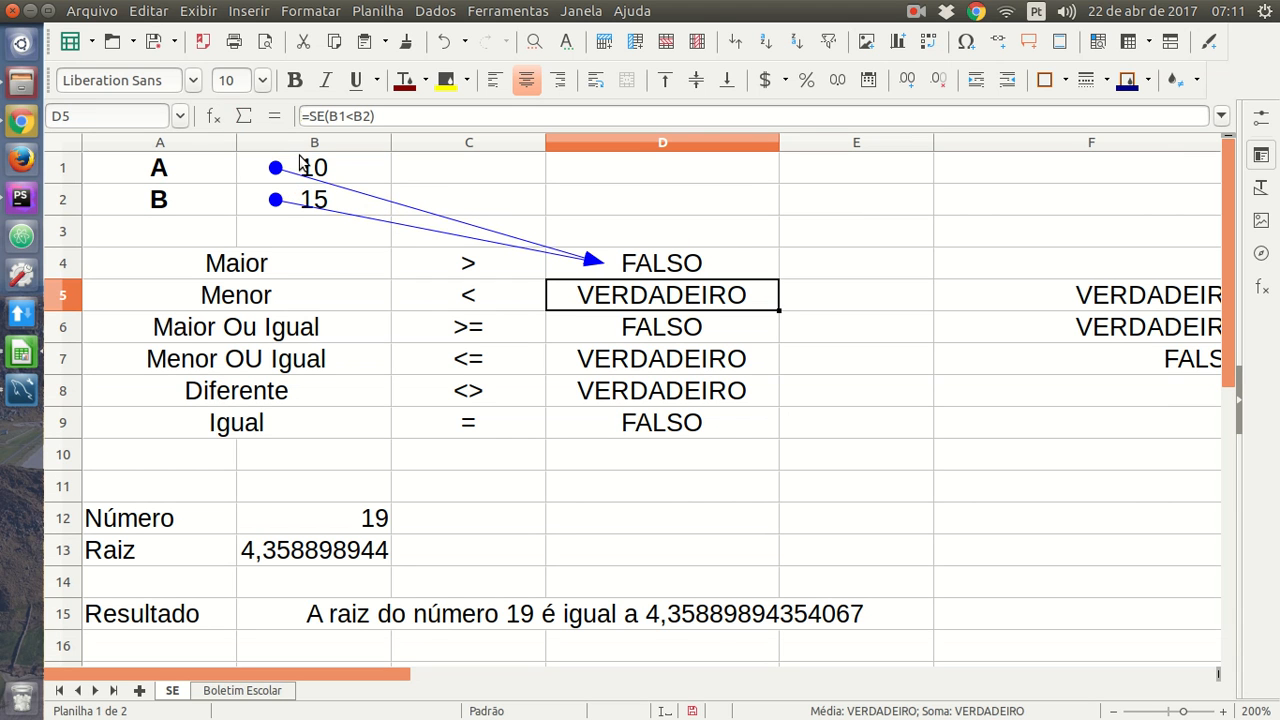
# Step: Set the value of A in B1 to 20
pyautogui.click(304, 164)
pyautogui.write('20')
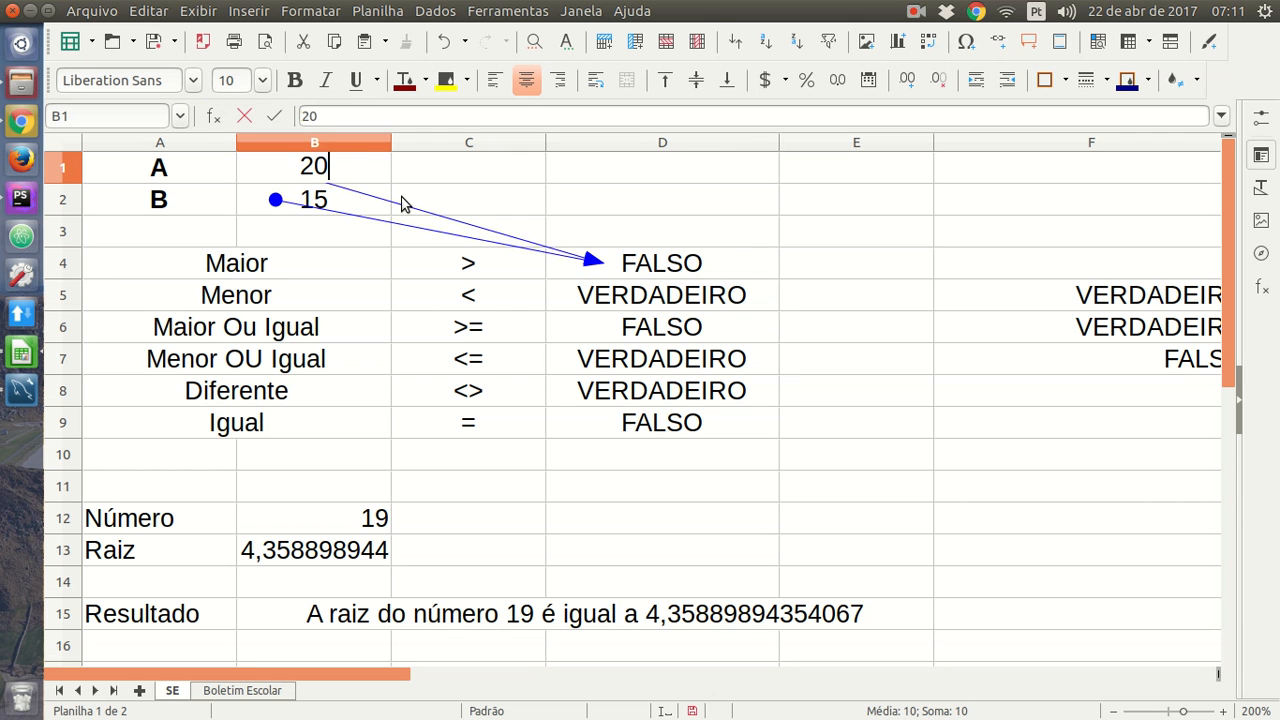
pyautogui.press('Return')
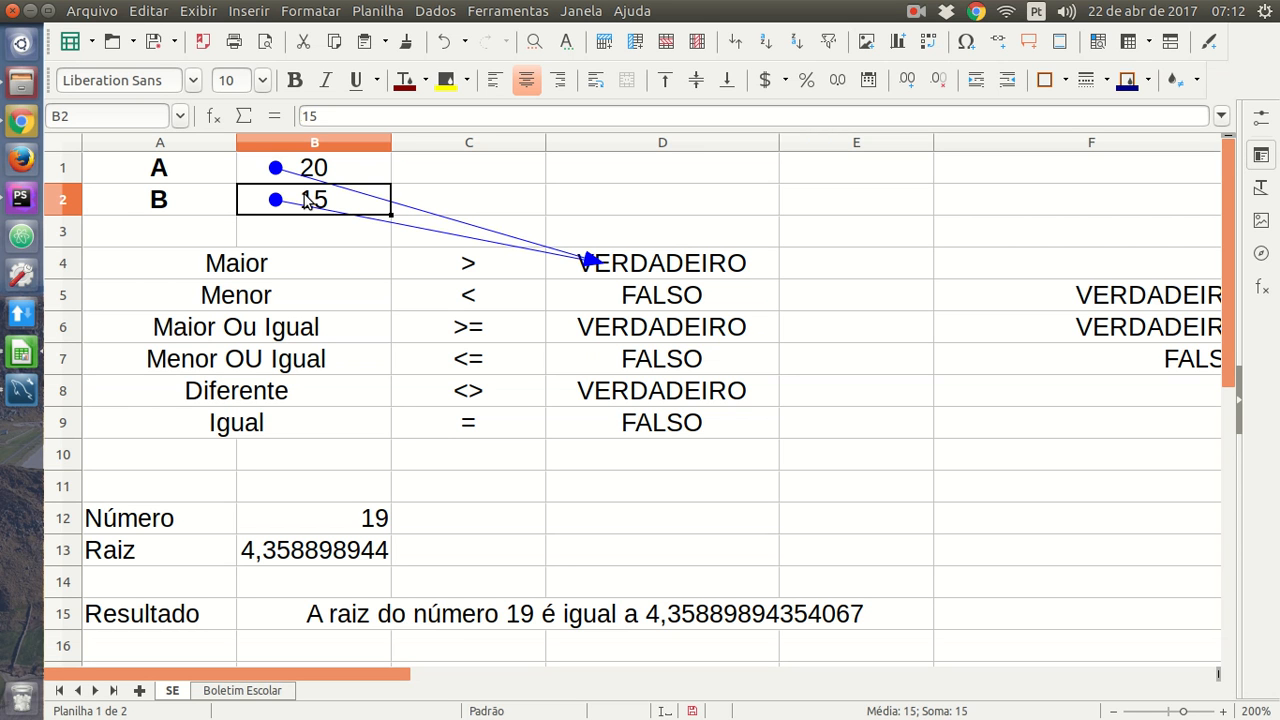
# Step: Extend the SE formula in D4 with "FAZ_ALGO_QUANDO_VERDADE" as the value for a true test
pyautogui.doubleClick(695, 265)
pyautogui.press('Right')
pyautogui.press('Right')
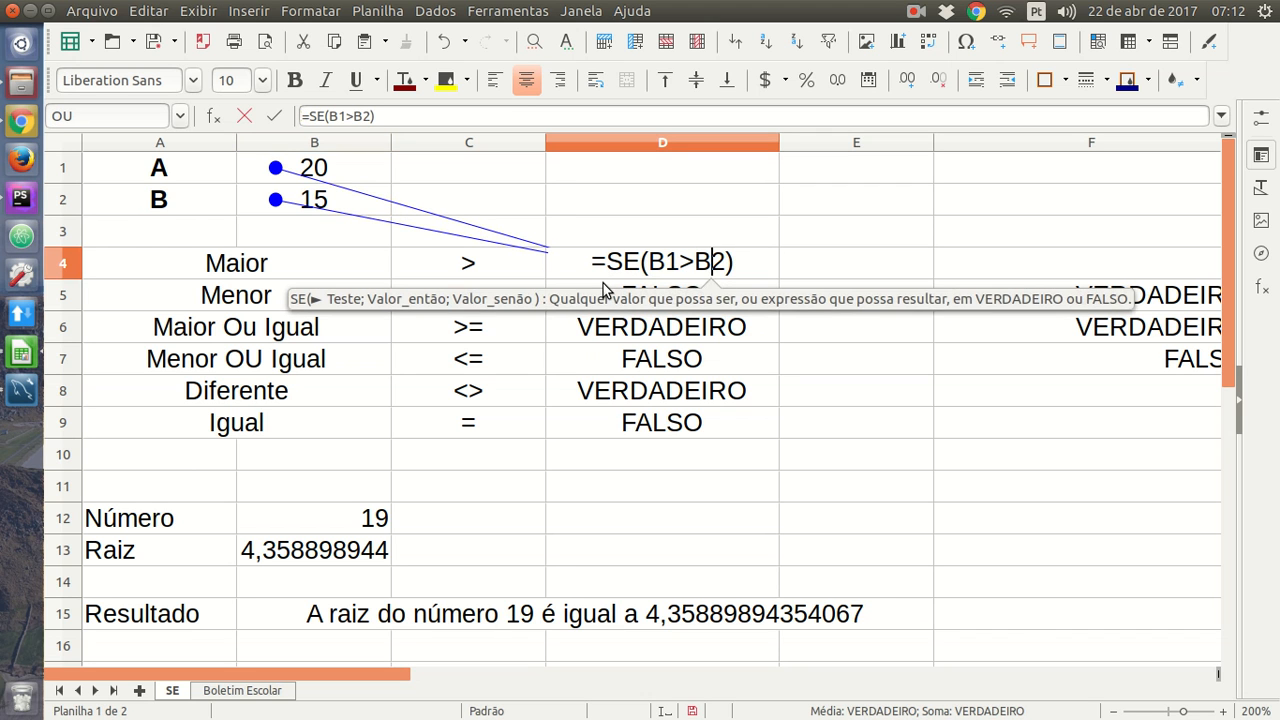
pyautogui.write(';')
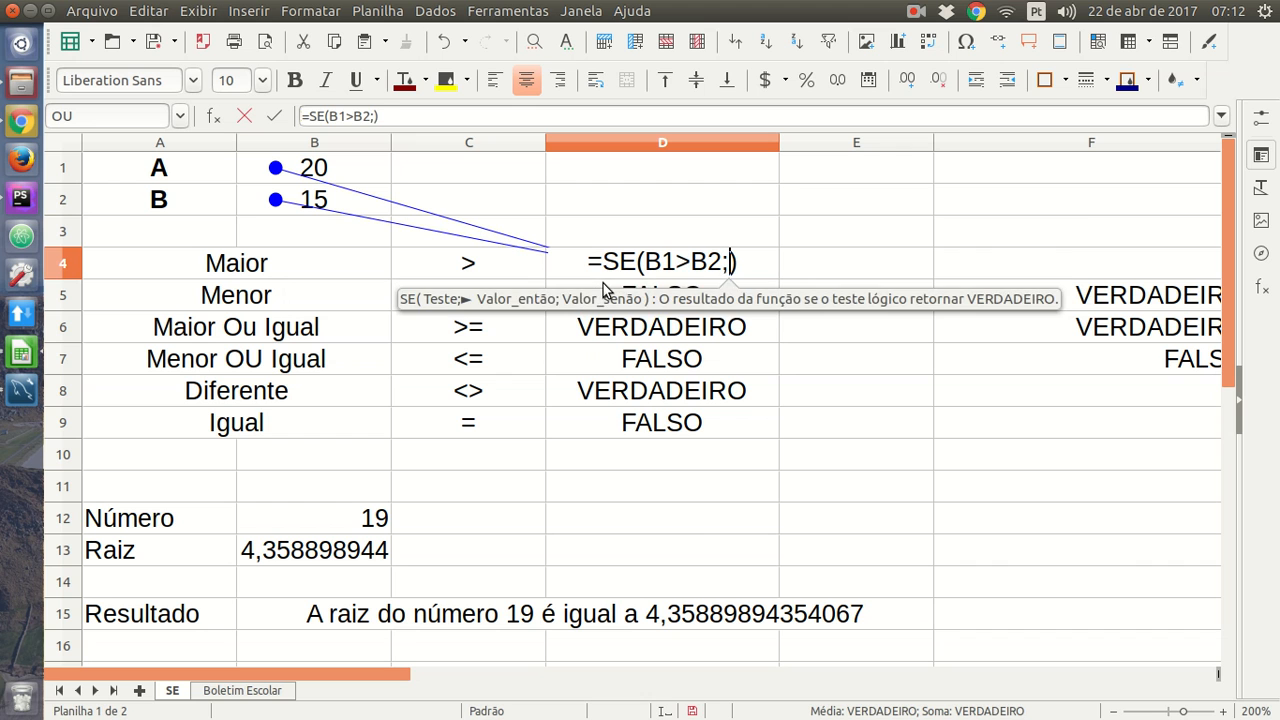
pyautogui.write('""')
pyautogui.press('Left')
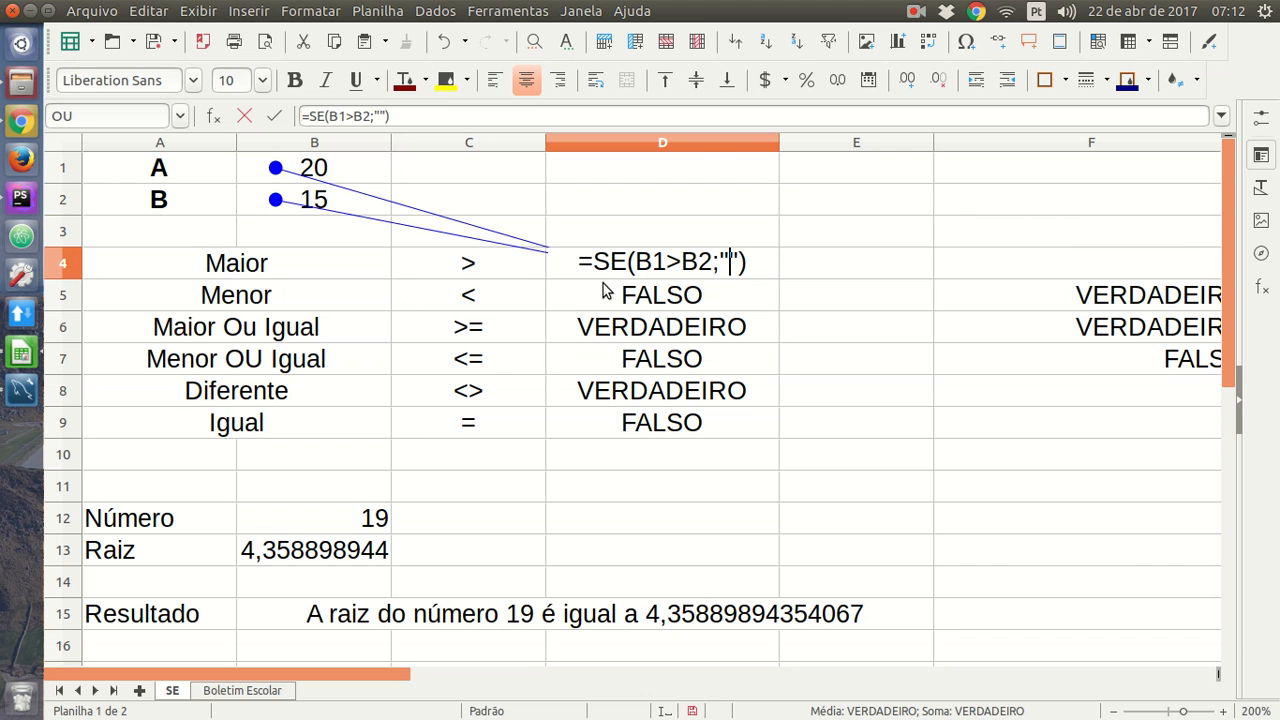
pyautogui.write('FAZ_ALGO_Q')
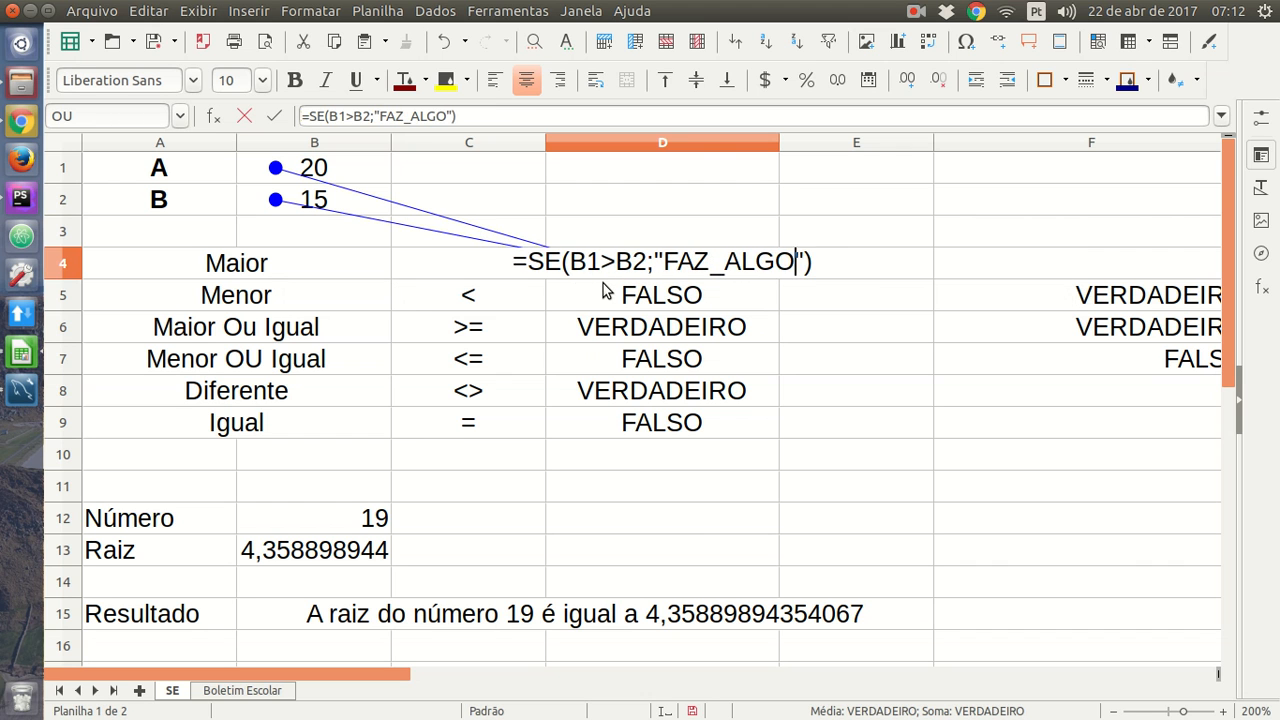
pyautogui.write('UANDO_VERD')
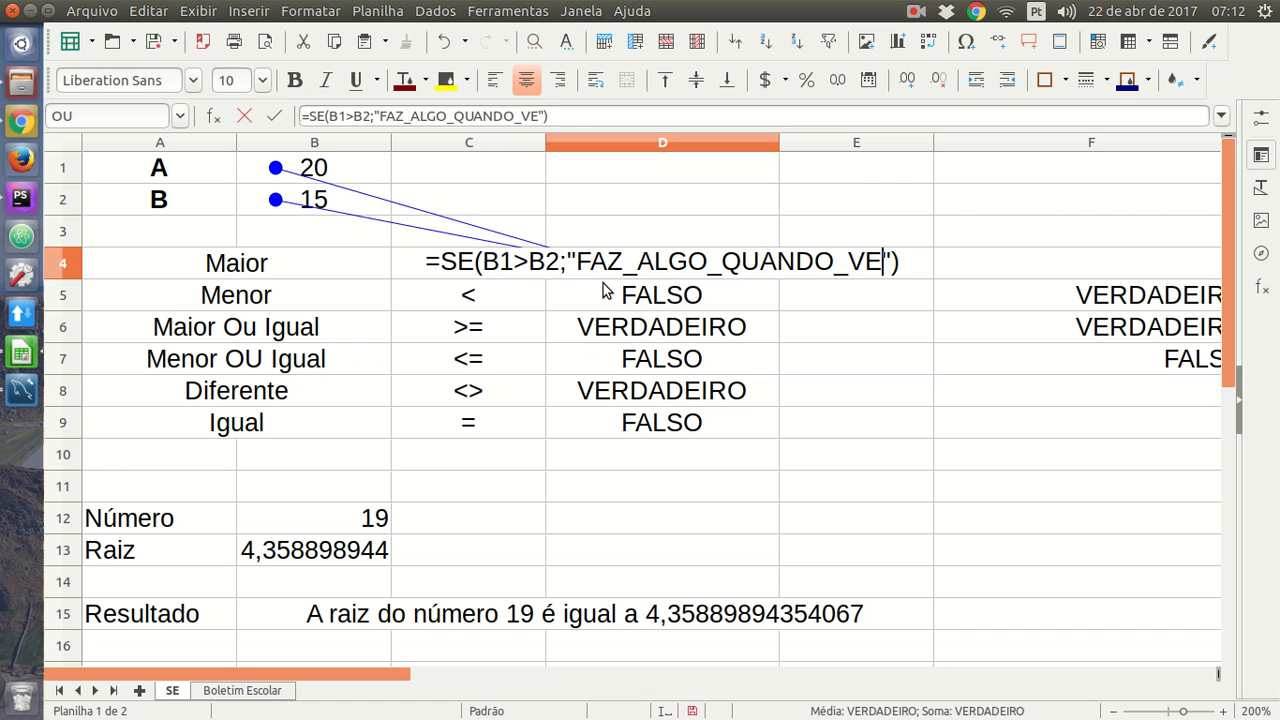
pyautogui.write('ADE')
# Step: Add "FAZ_ALGO_QUANDO_FALSO" as the false-test value in D4's SE formula and widen column D to fit the full result text
pyautogui.press('Right')
pyautogui.write(';"FAZ_ALGO')
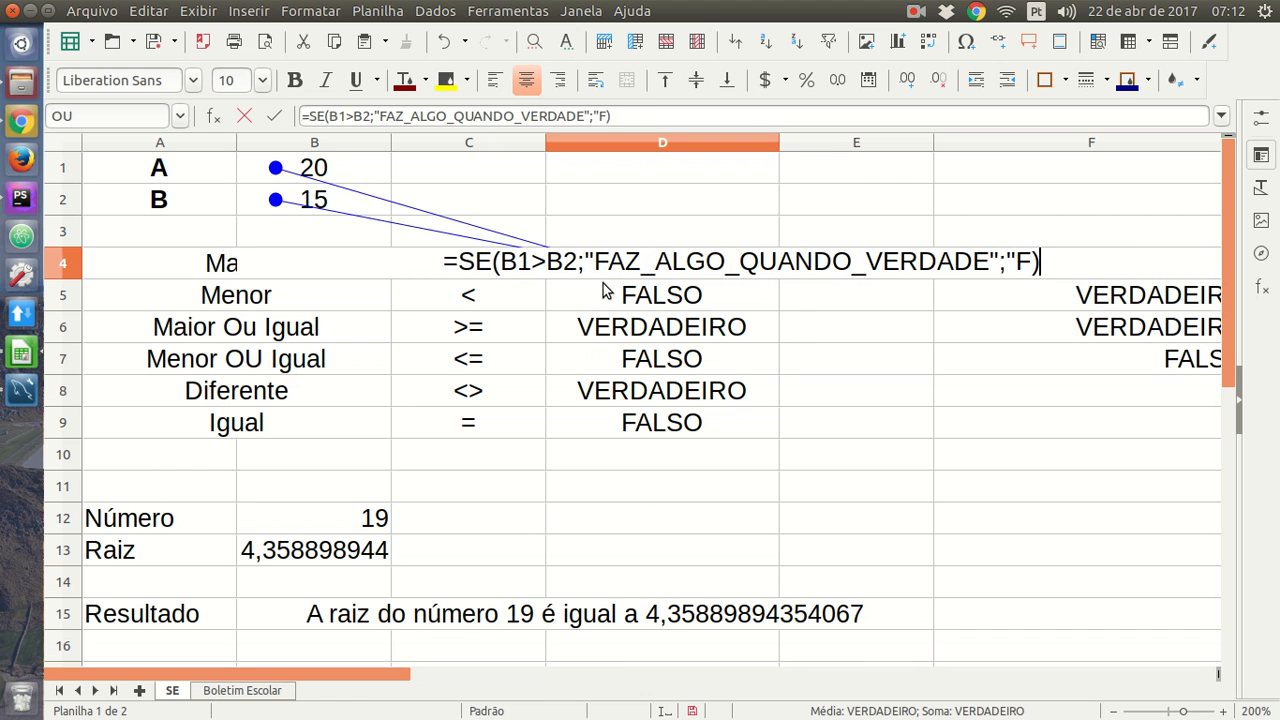
pyautogui.write('_QUANDO')
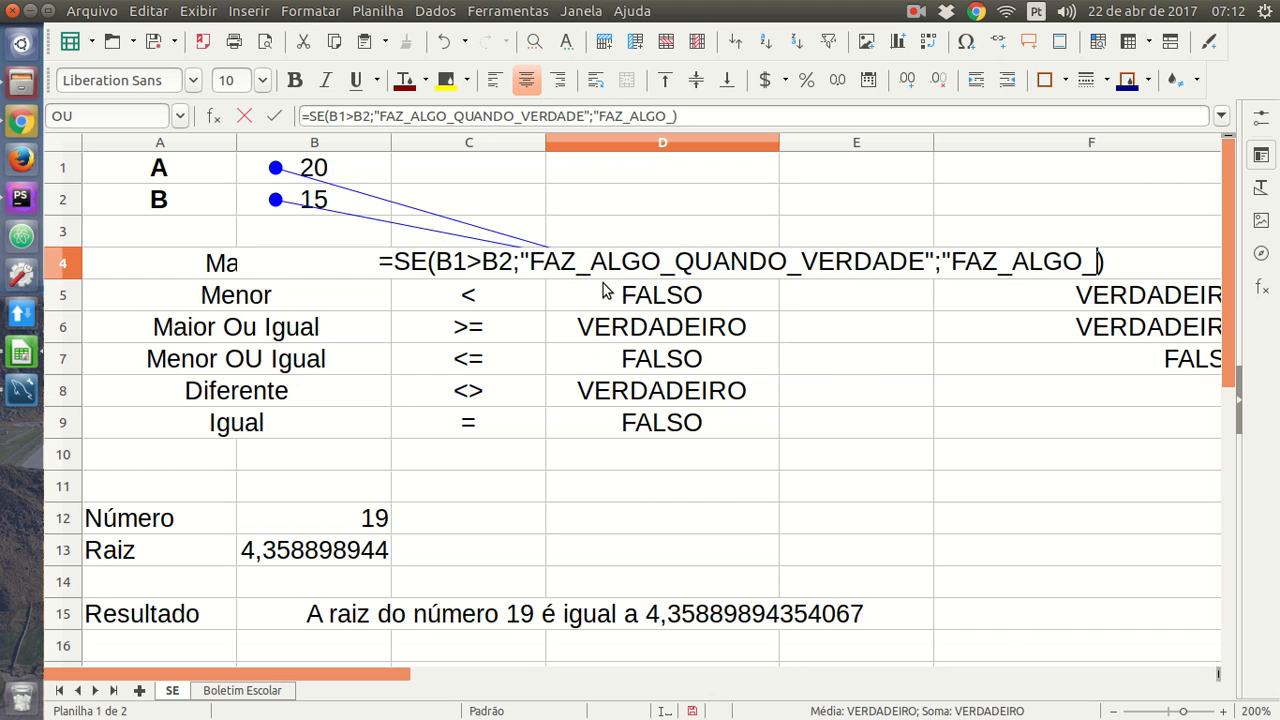
pyautogui.write('_FALSO')
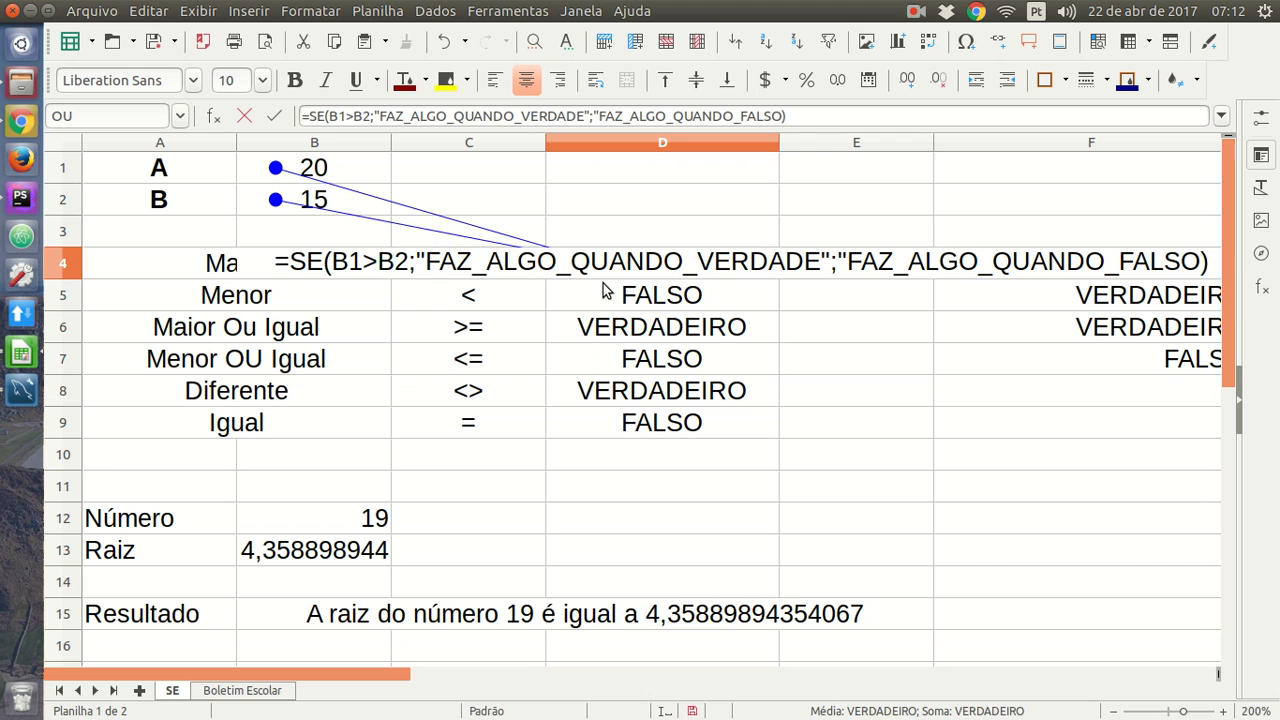
pyautogui.write('"')
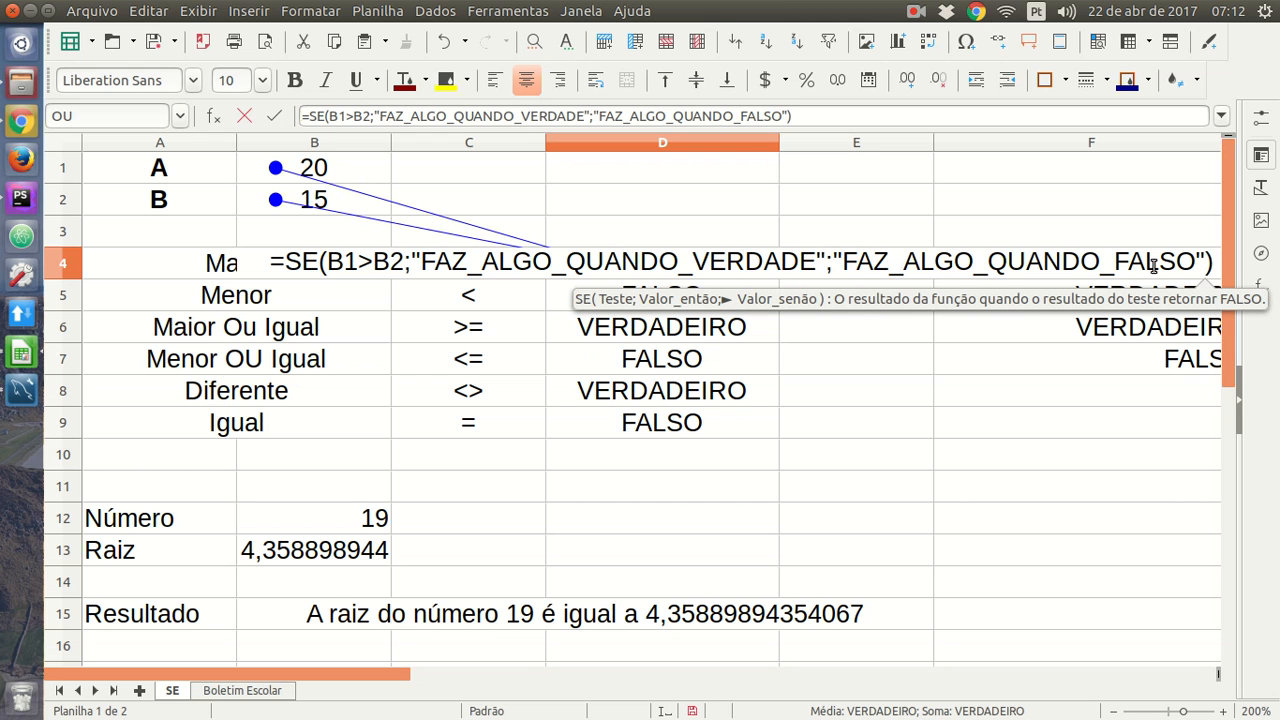
pyautogui.press('Return')
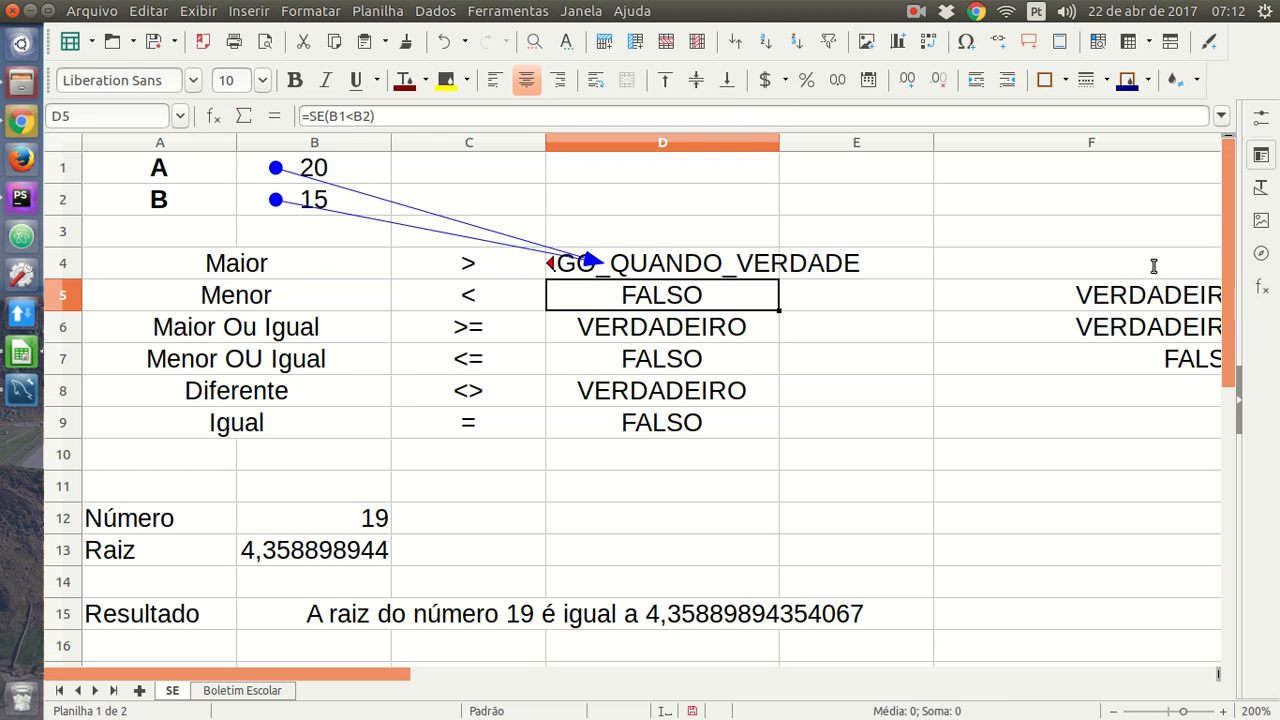
pyautogui.click(768, 265)
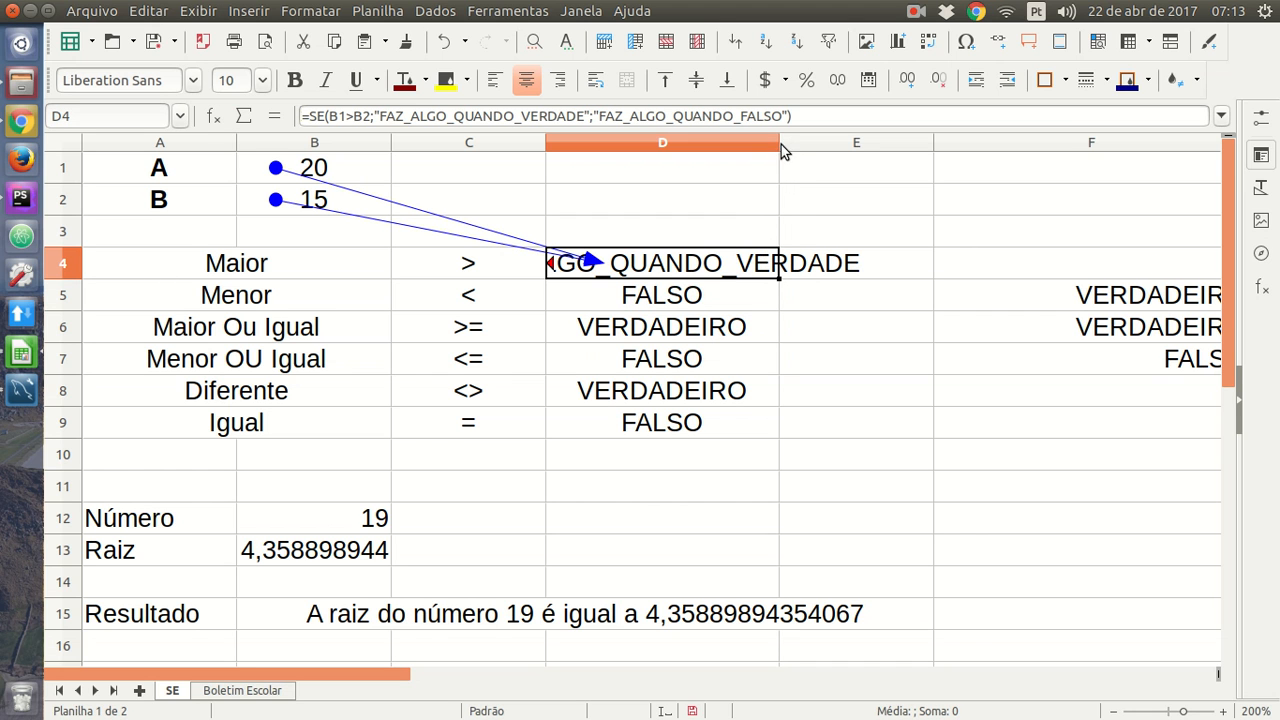
pyautogui.moveTo(780, 143); pyautogui.dragTo(1001, 141)
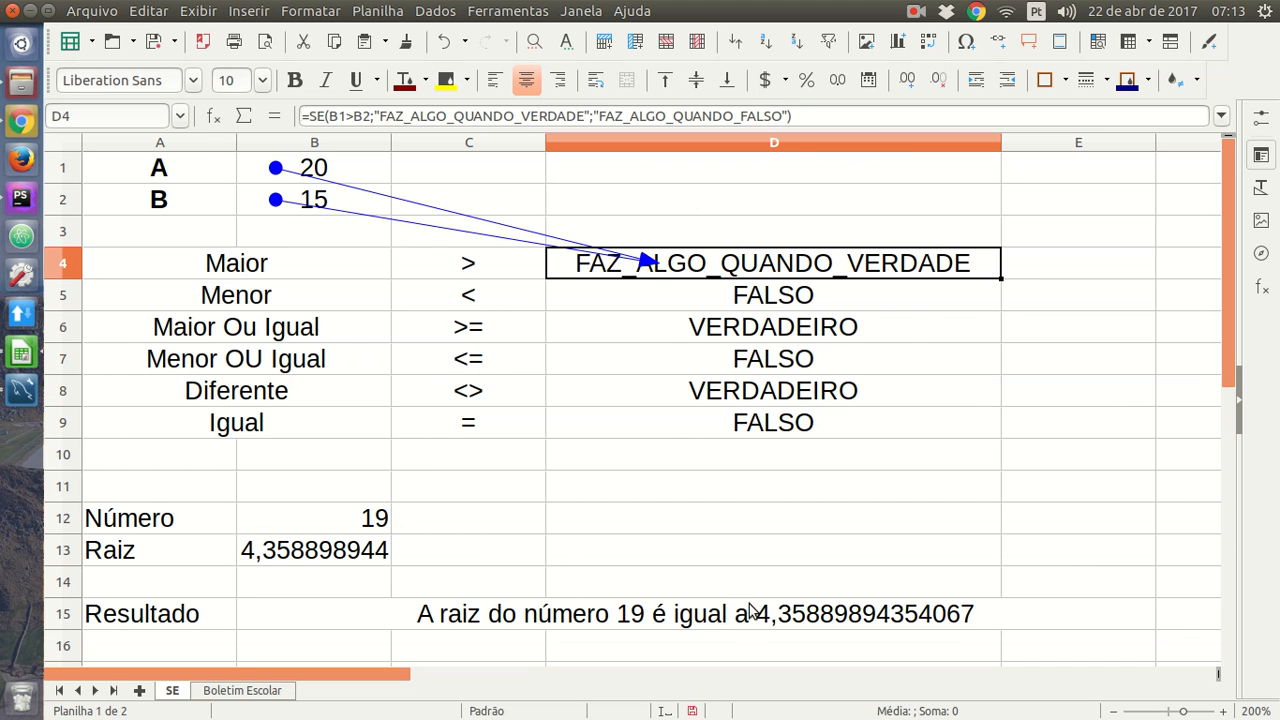
# Step: Set the Número value in B12 to 25
pyautogui.scroll(-3, 658, 595)
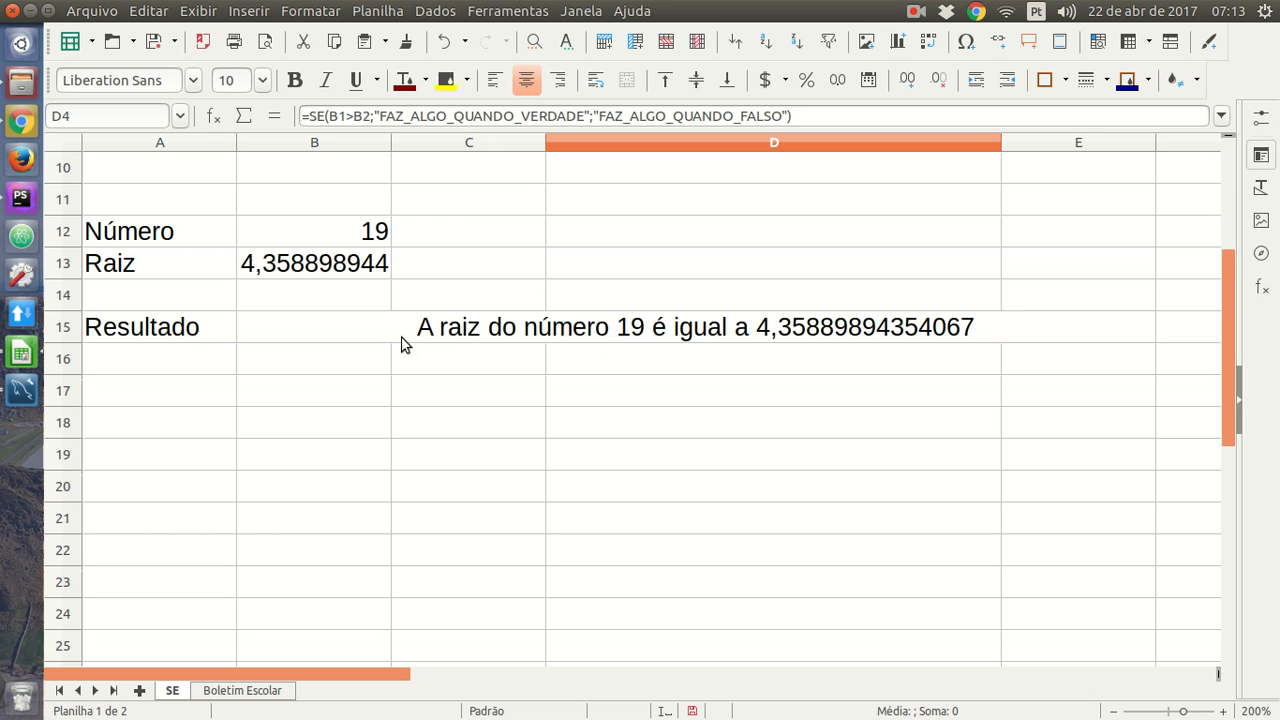
pyautogui.click(329, 223)
pyautogui.write('25')
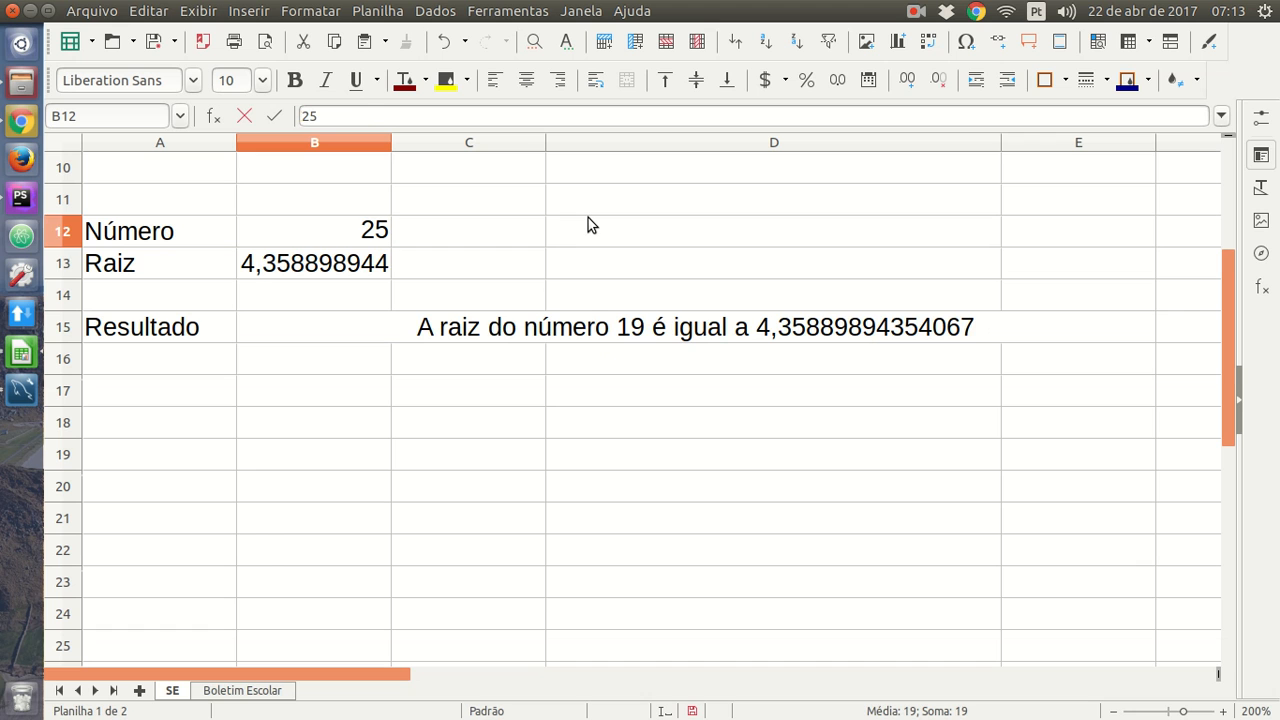
pyautogui.press('Return')
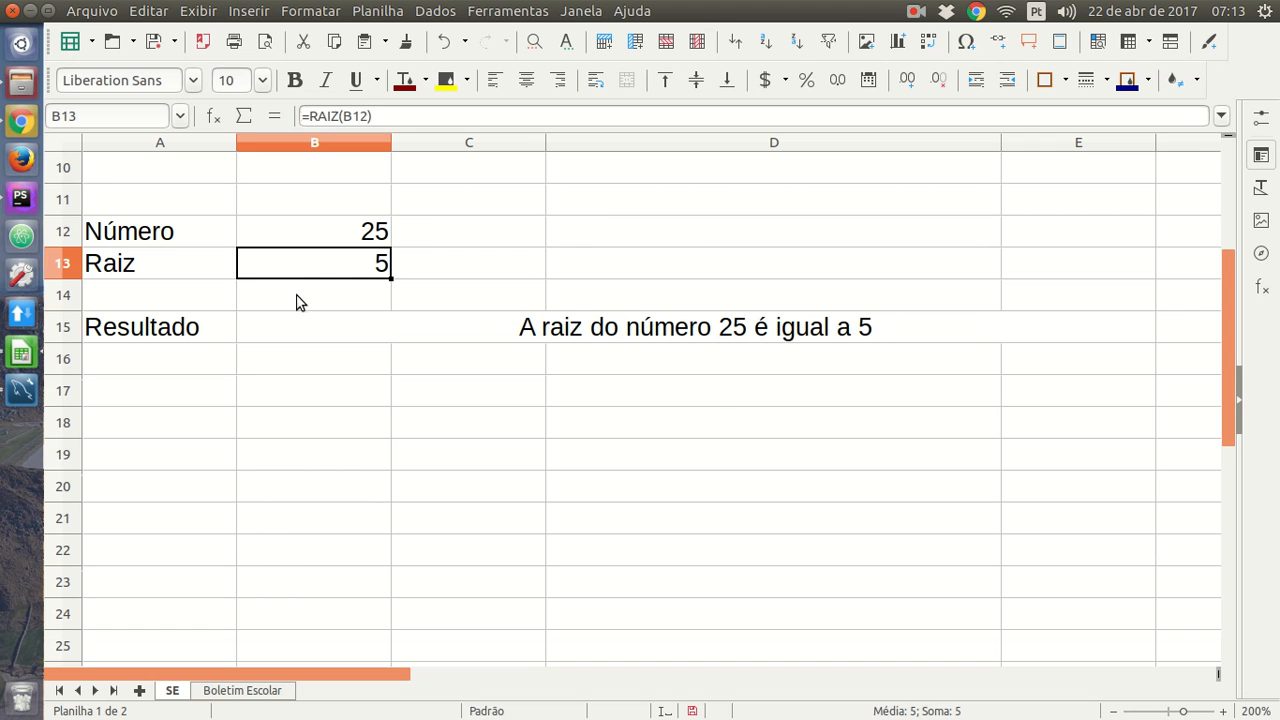
# Step: Examine how the Resultado formula in B15 joins its quoted texts and the references to B12 and B13 with the & operator
pyautogui.click(469, 330)
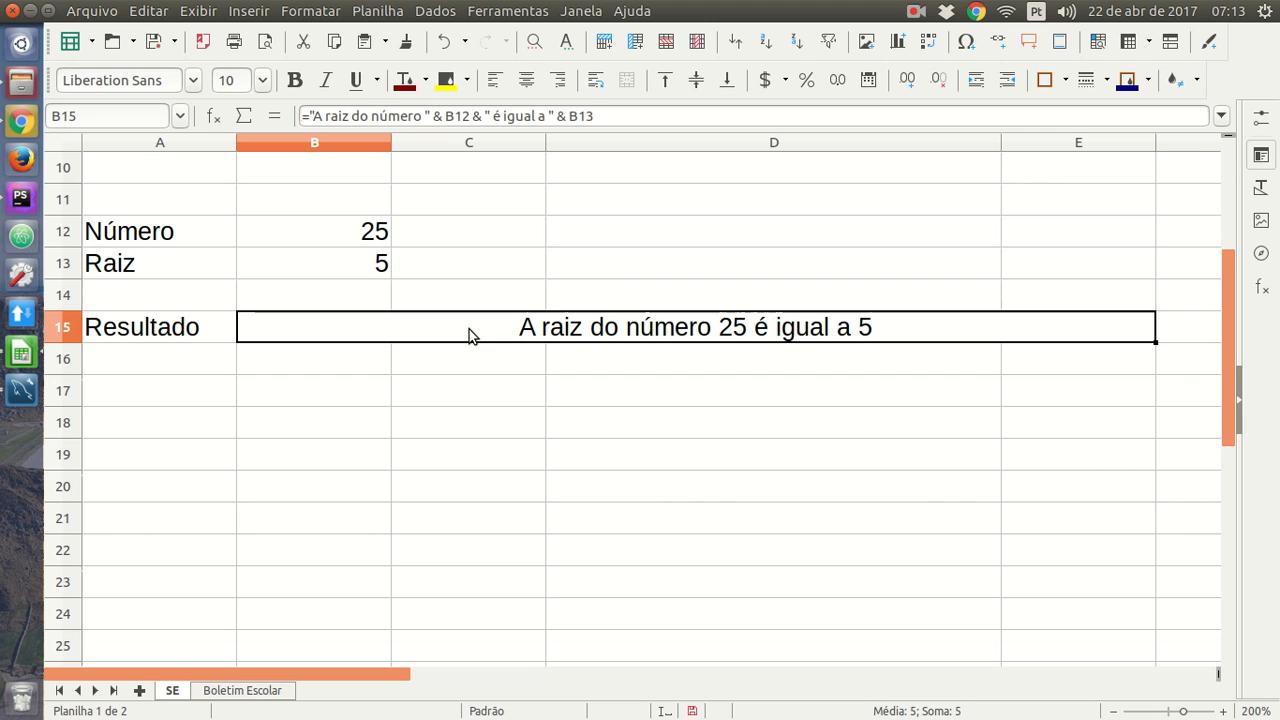
pyautogui.doubleClick(568, 330)
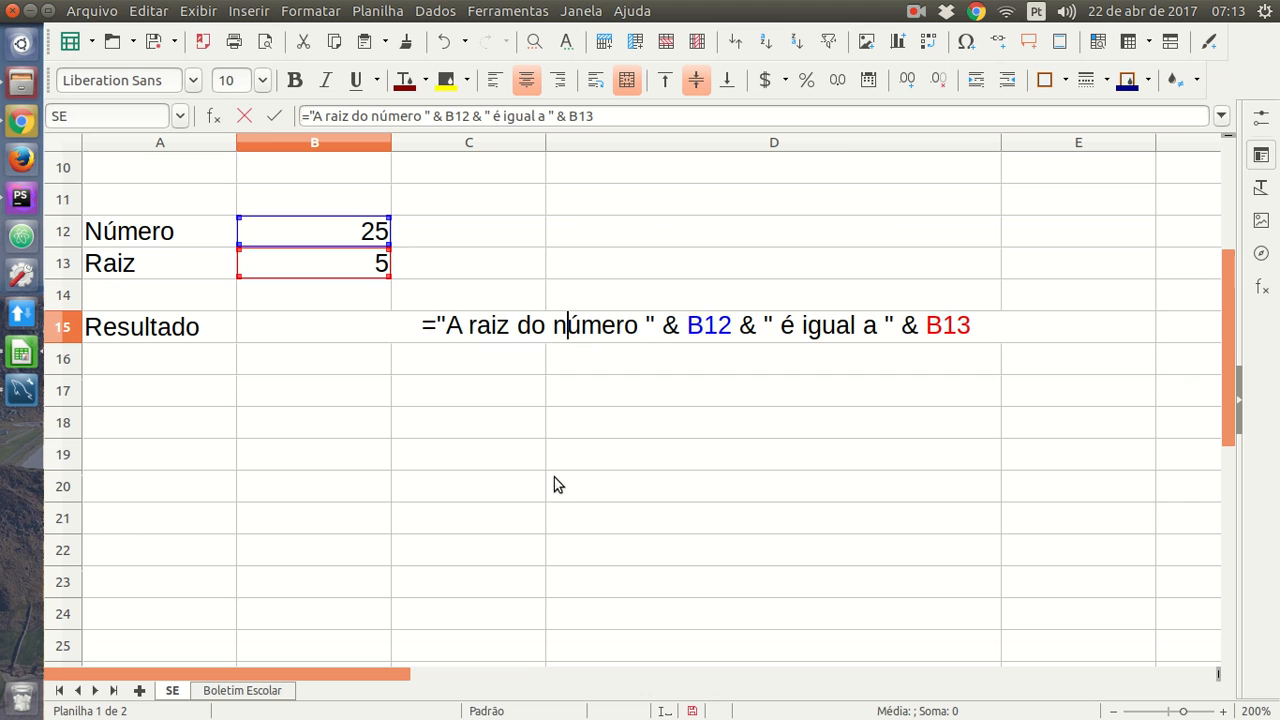
pyautogui.doubleClick(671, 328)
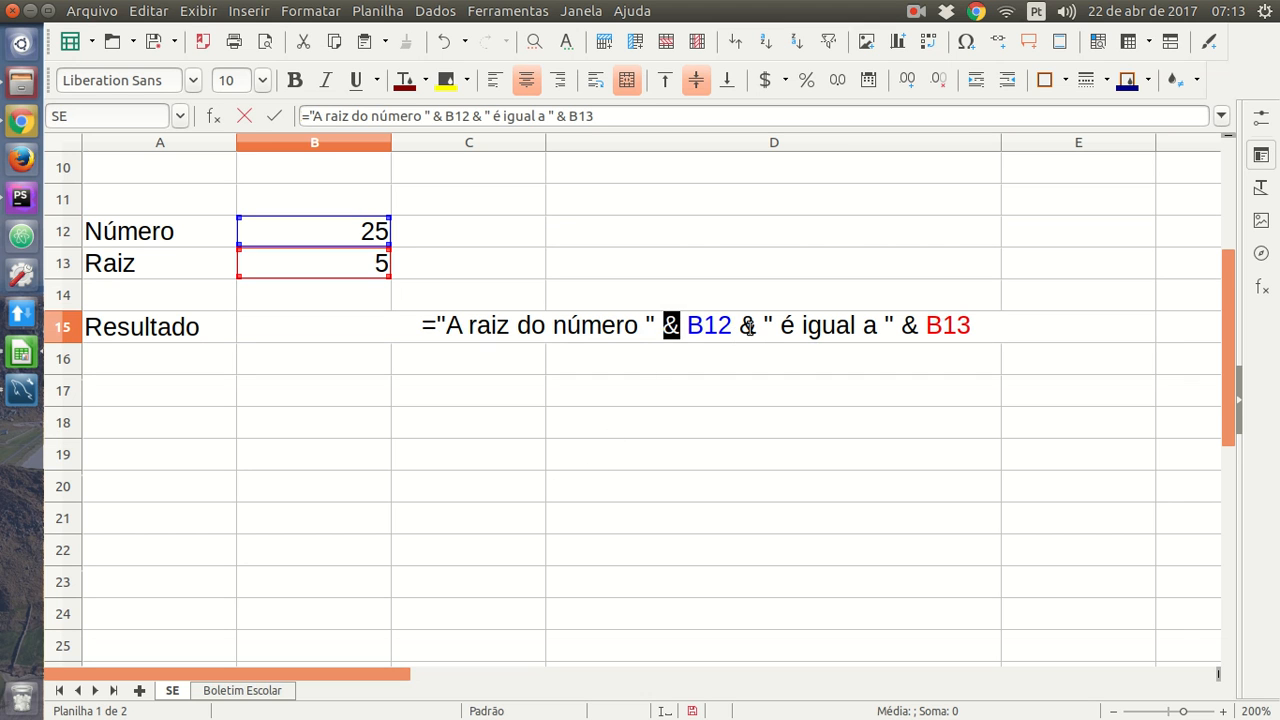
pyautogui.doubleClick(741, 330)
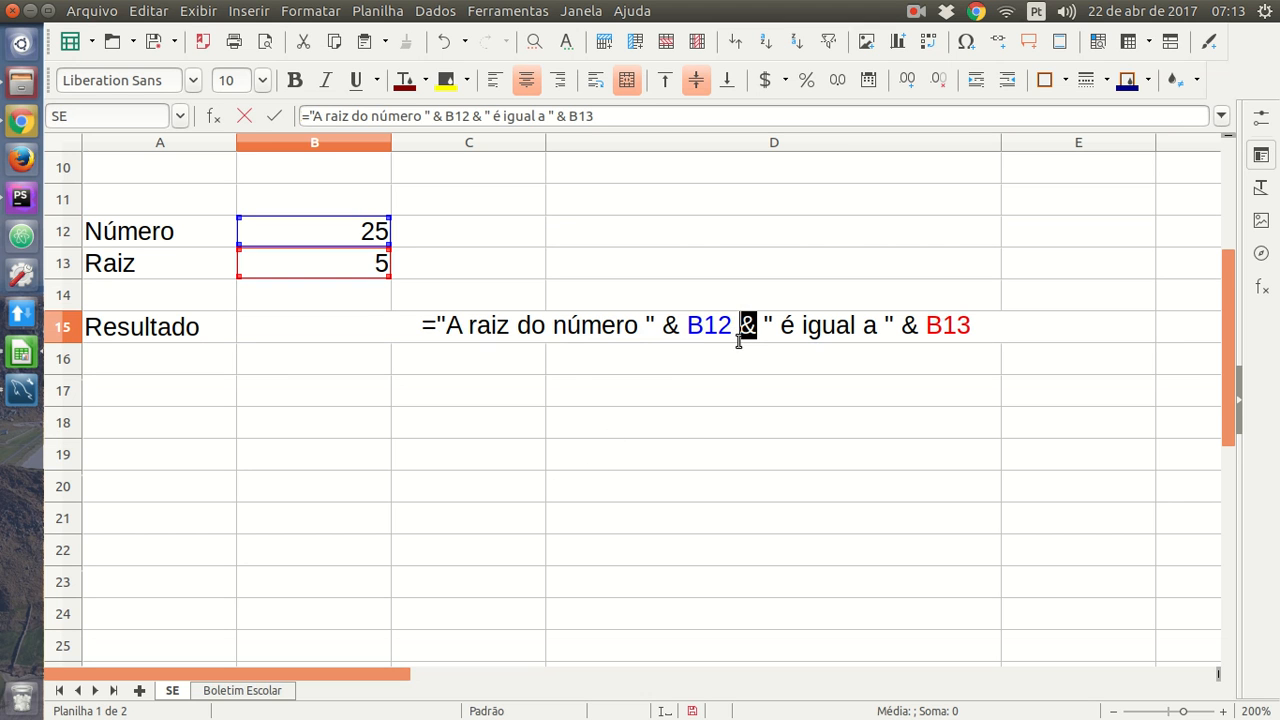
pyautogui.doubleClick(910, 326)
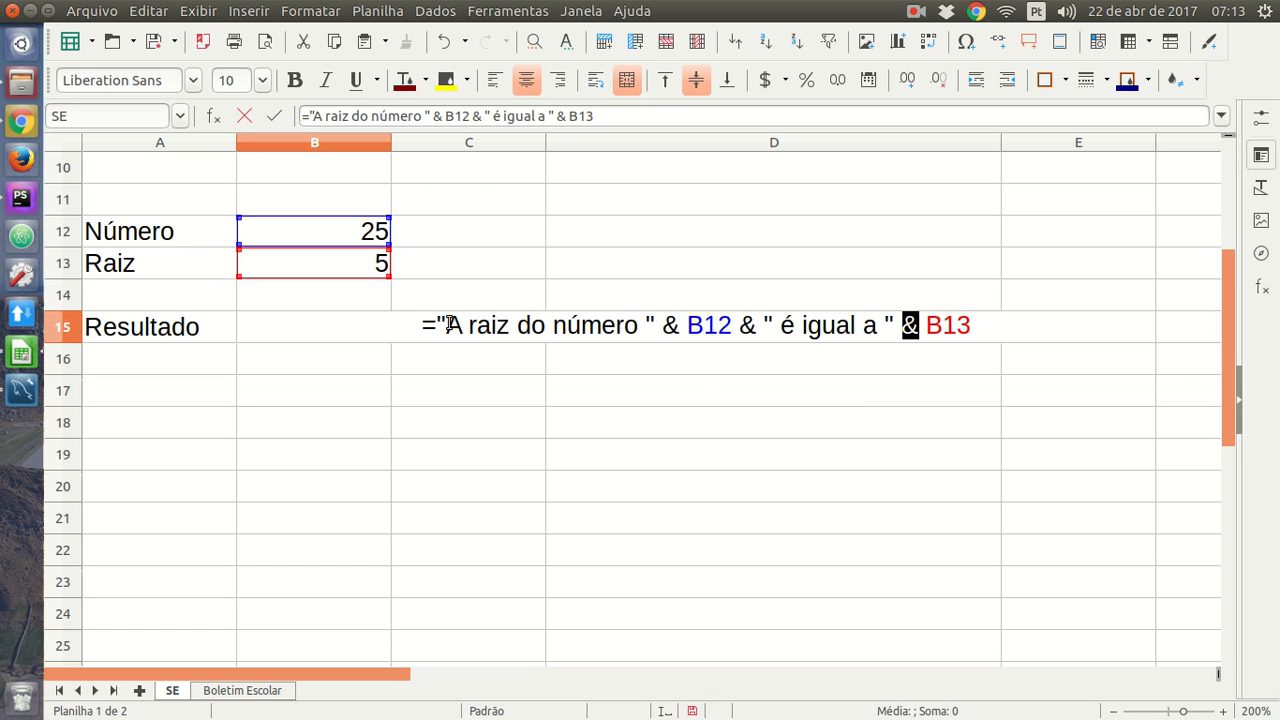
pyautogui.moveTo(433, 326); pyautogui.dragTo(655, 326)
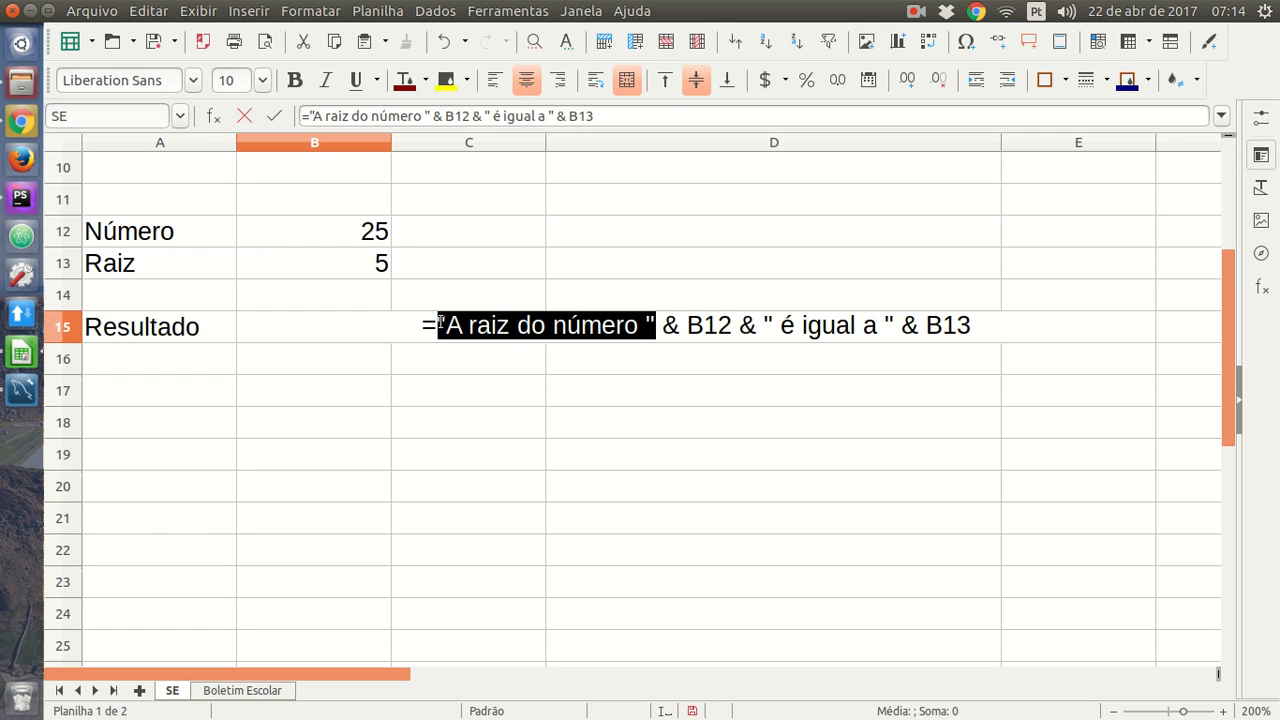
pyautogui.doubleClick(669, 328)
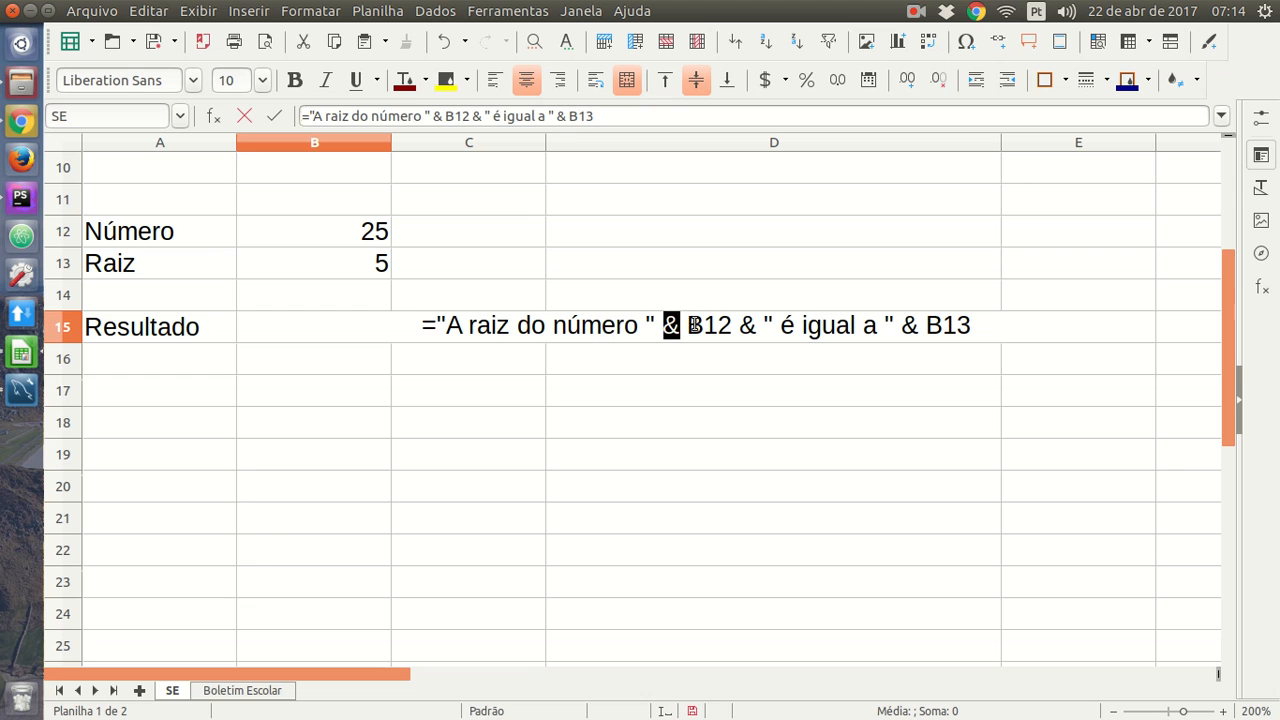
pyautogui.moveTo(687, 325); pyautogui.dragTo(732, 325)
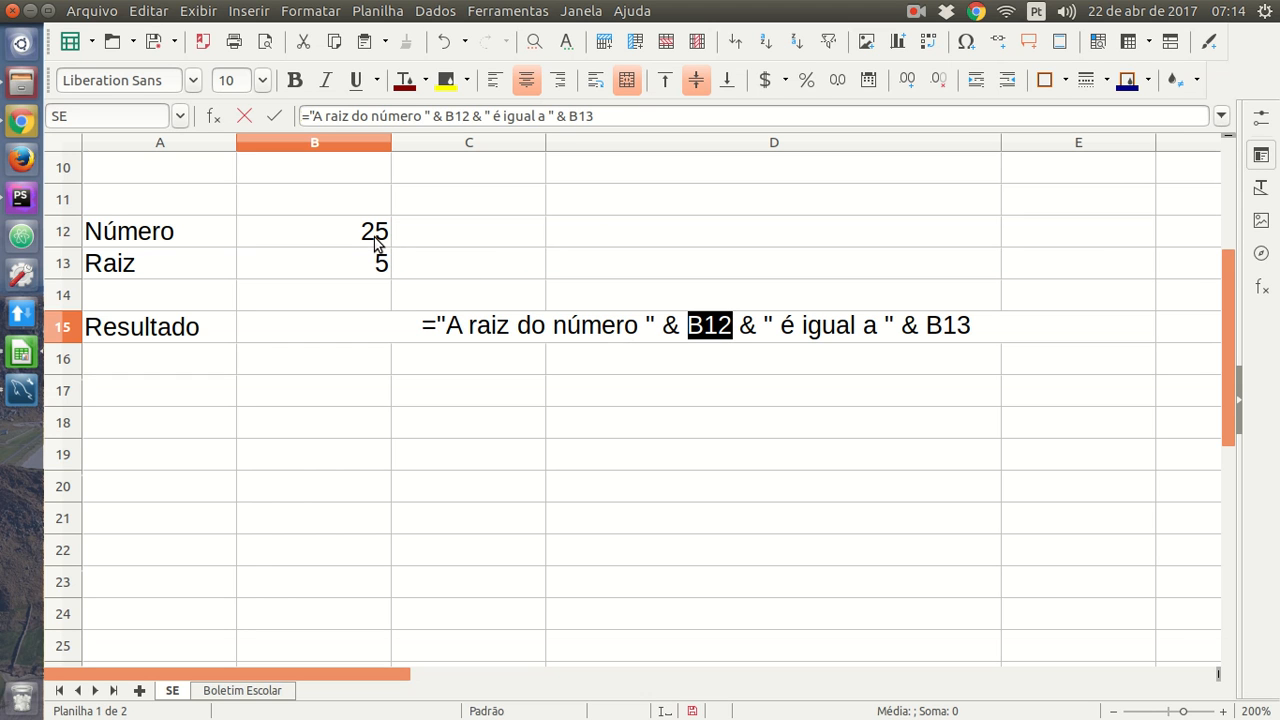
pyautogui.moveTo(757, 327); pyautogui.dragTo(892, 325)
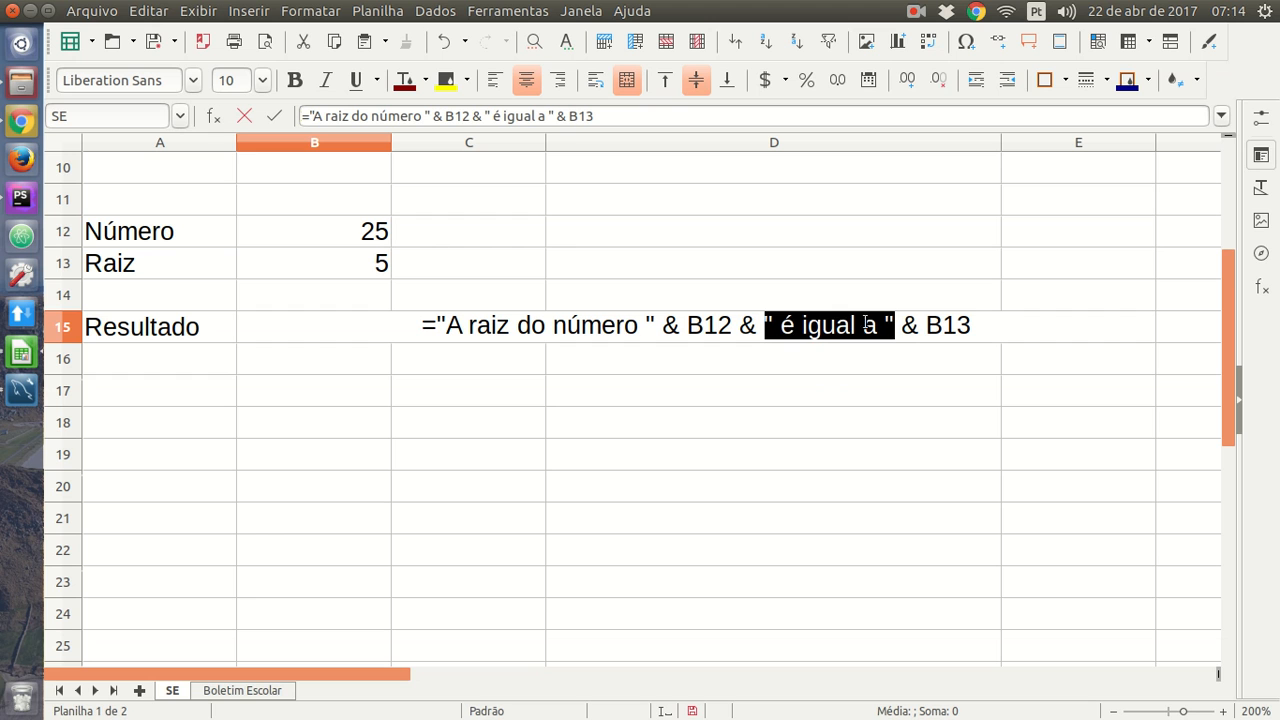
pyautogui.moveTo(901, 327); pyautogui.dragTo(970, 327)
pyautogui.press('Return')
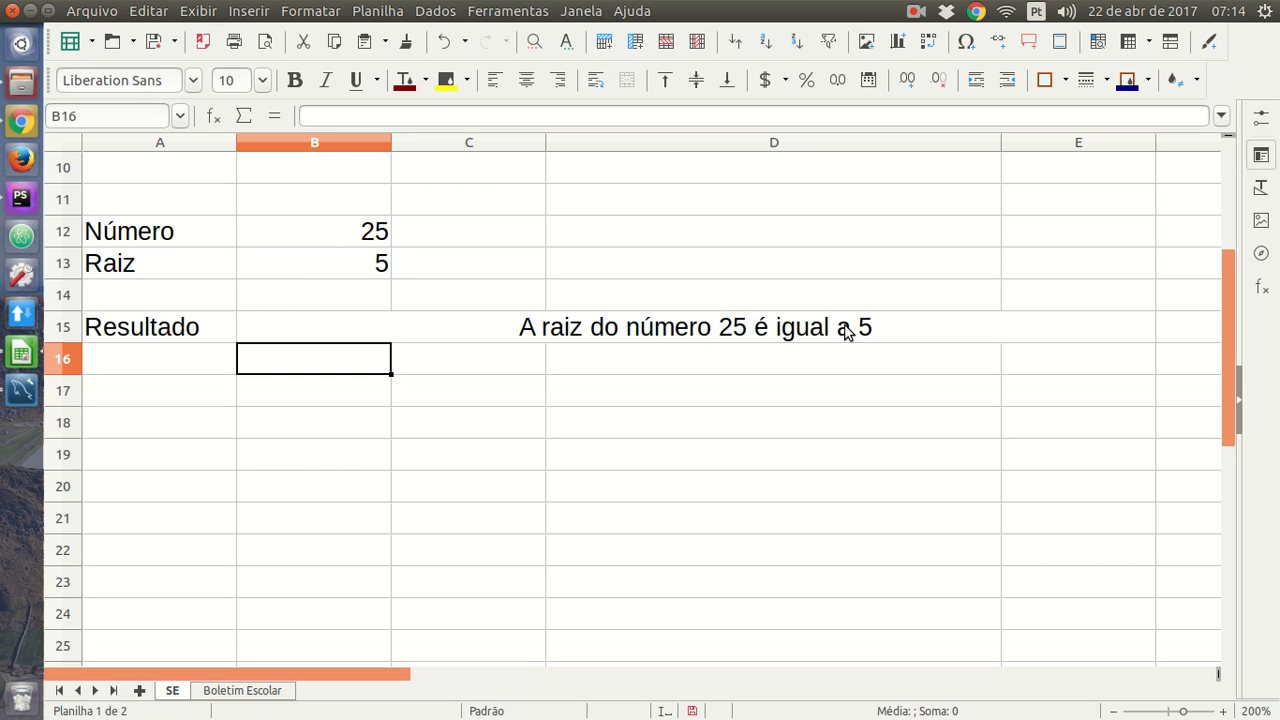
# Step: Set the Número value in B12 to 36
pyautogui.click(329, 240)
pyautogui.write('36')
pyautogui.press('Return')
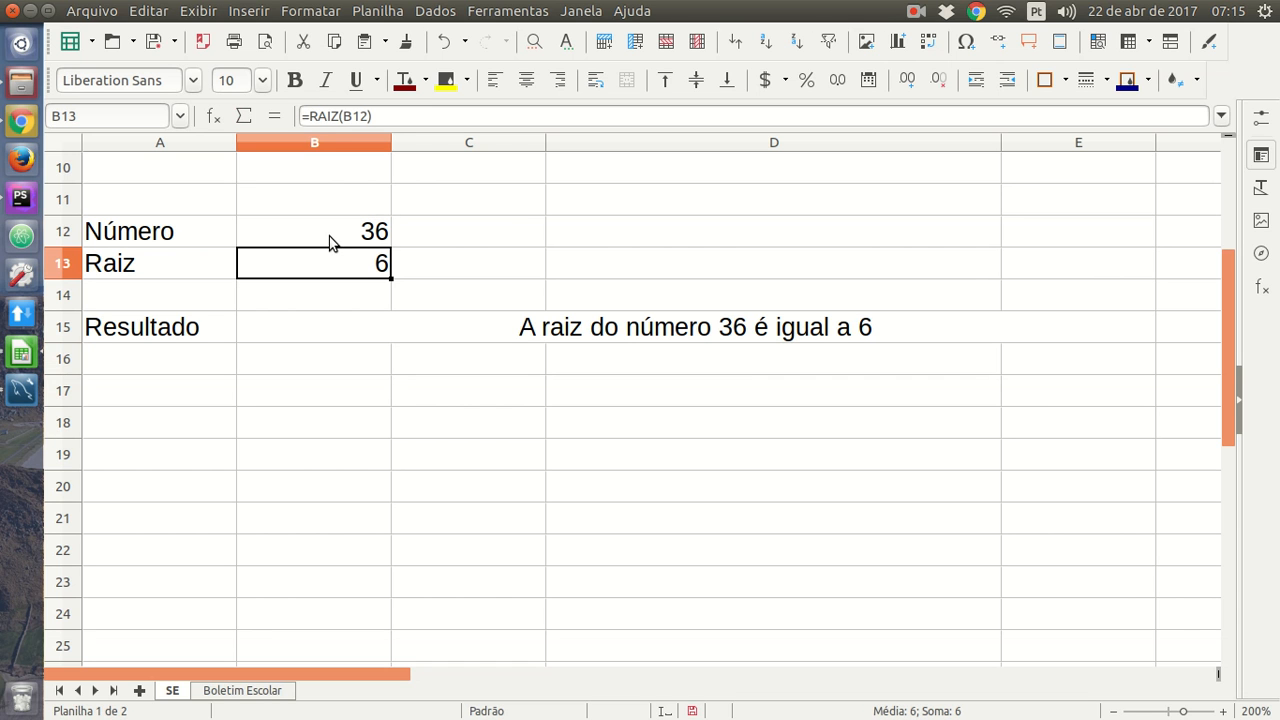
# Step: Review the SE comparison formulas in D5, D6 and D7
pyautogui.scroll(3, 455, 515)
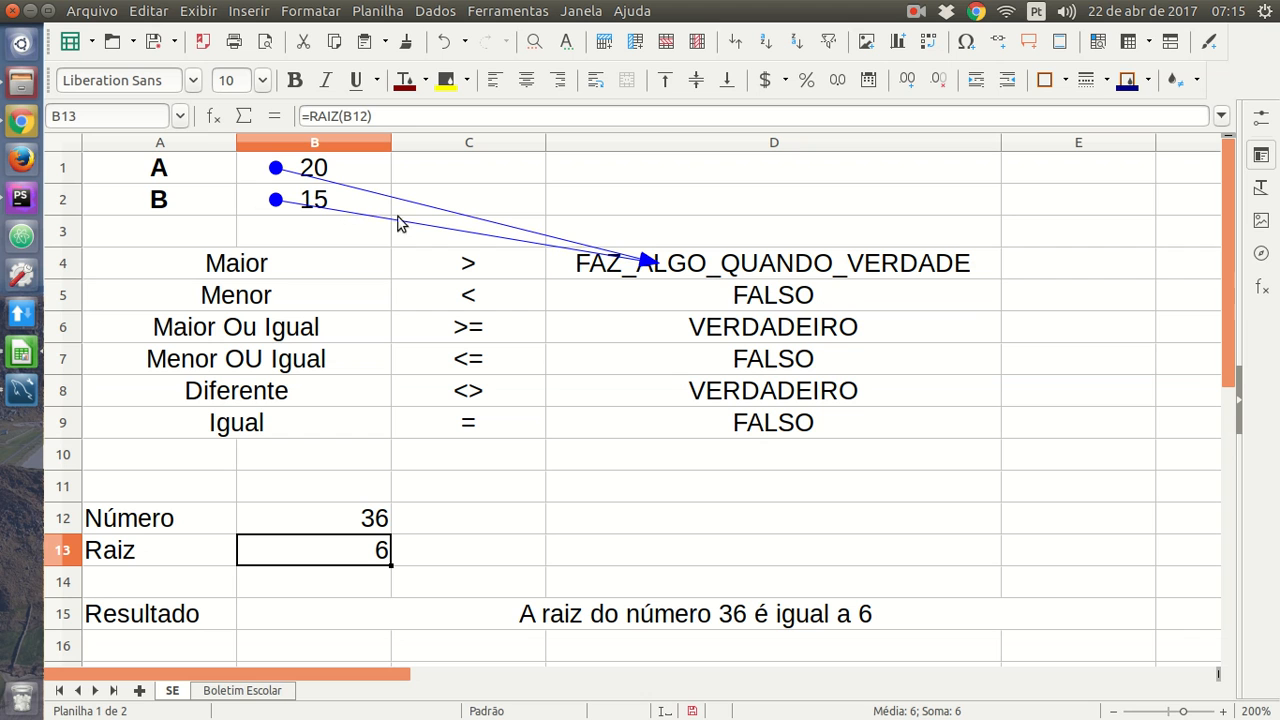
pyautogui.click(765, 305)
pyautogui.doubleClick(788, 333)
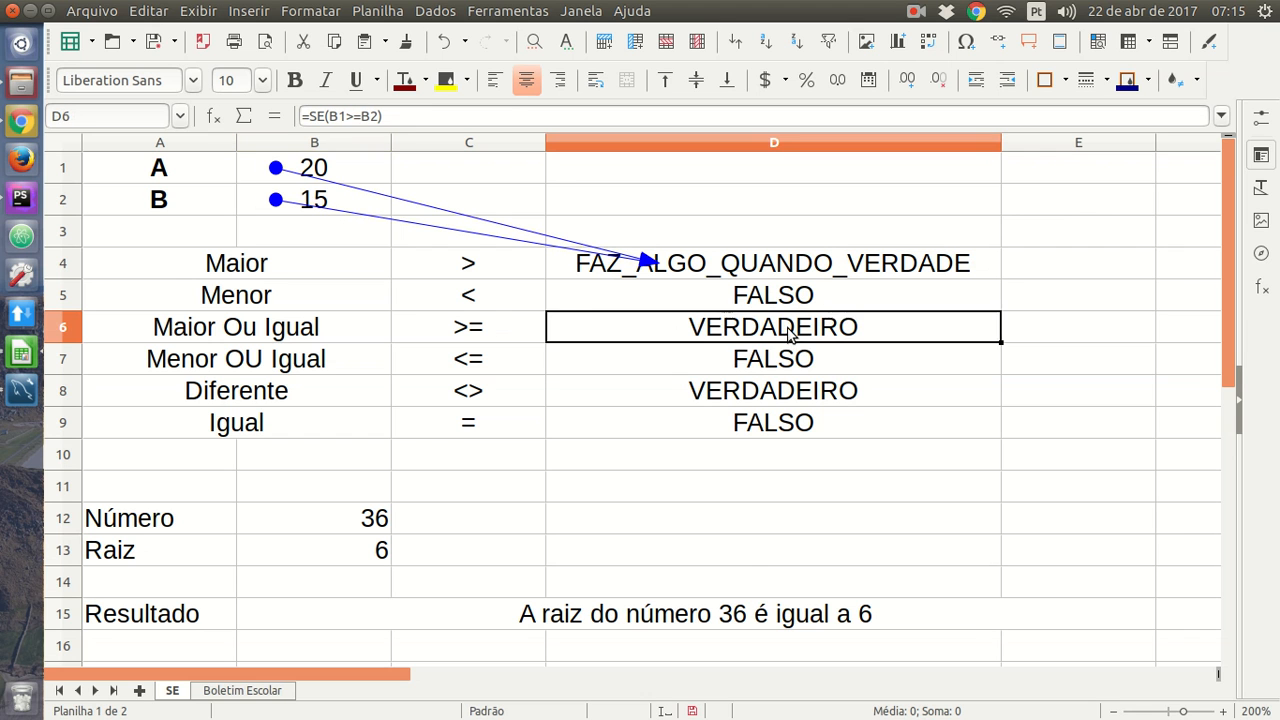
pyautogui.click(733, 362)
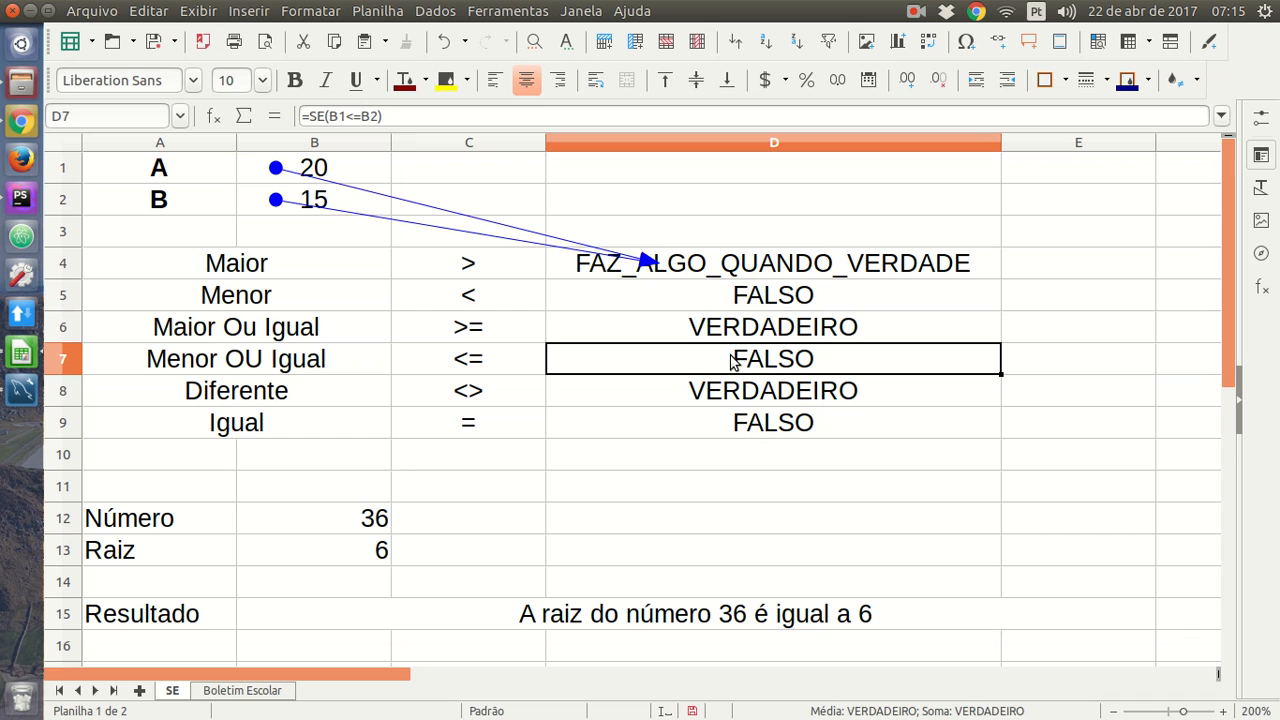
pyautogui.click(913, 15)
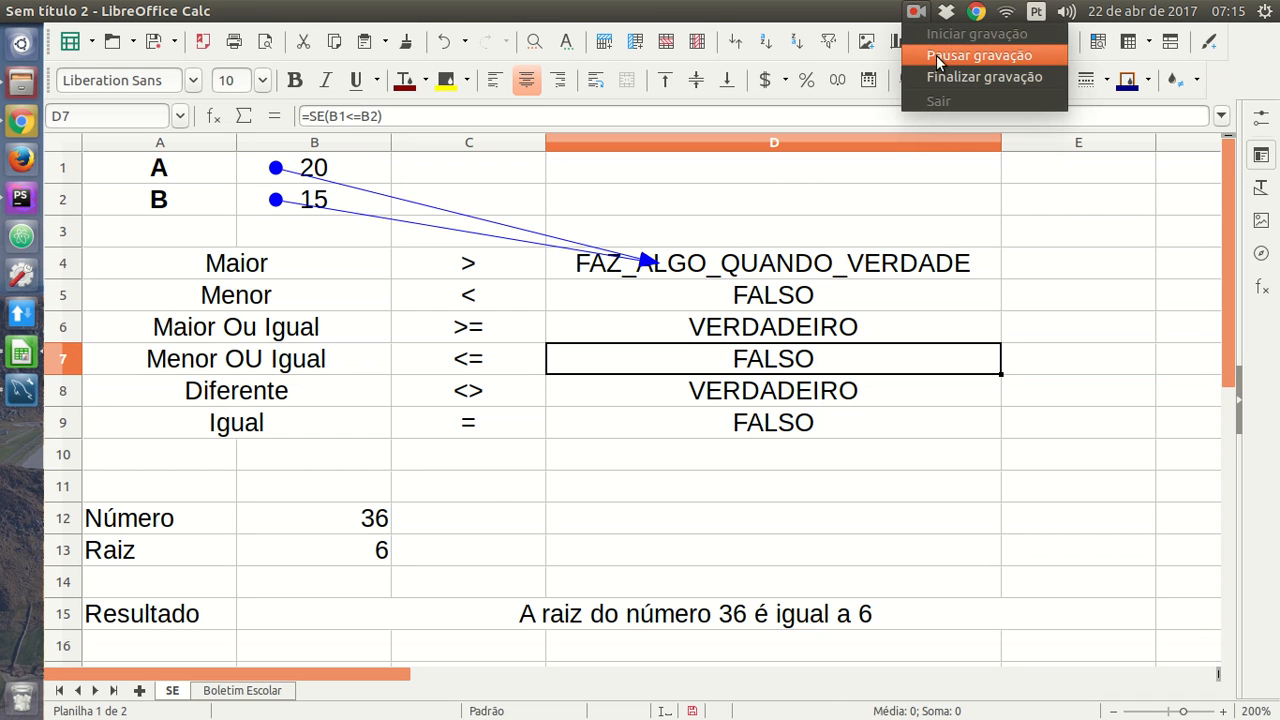